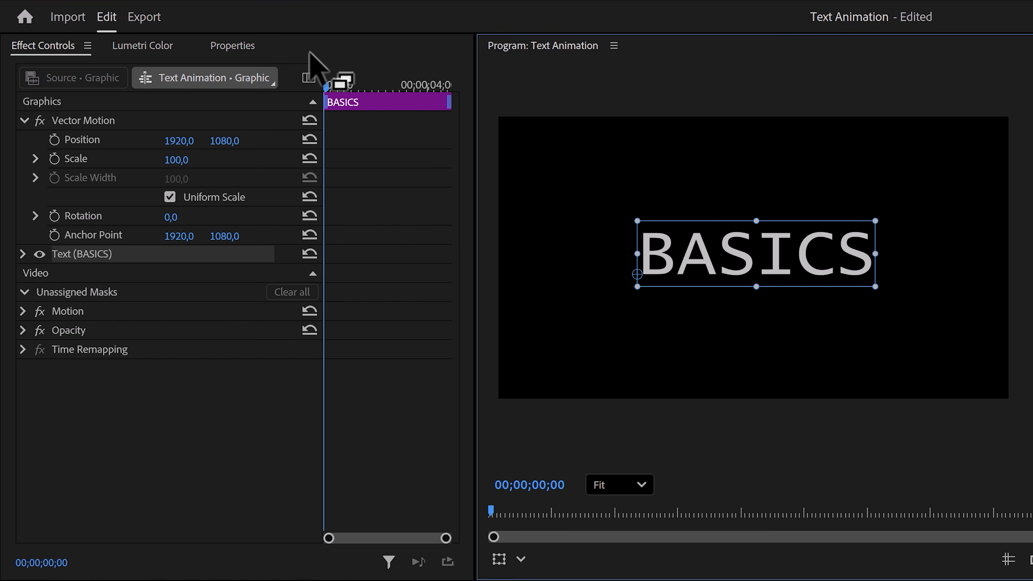
Change the BASICS text's font to Myriad Pro and reposition the text at the centre of the frame.
{"action": "left_click", "coordinate": [248, 49]}
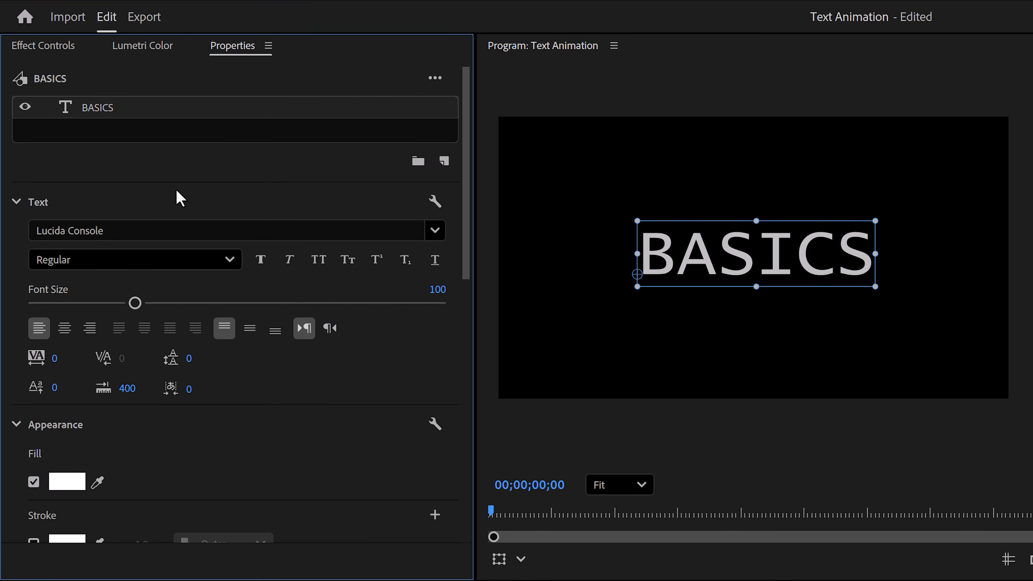
{"action": "left_click", "coordinate": [167, 231]}
{"action": "type", "text": "myr"}
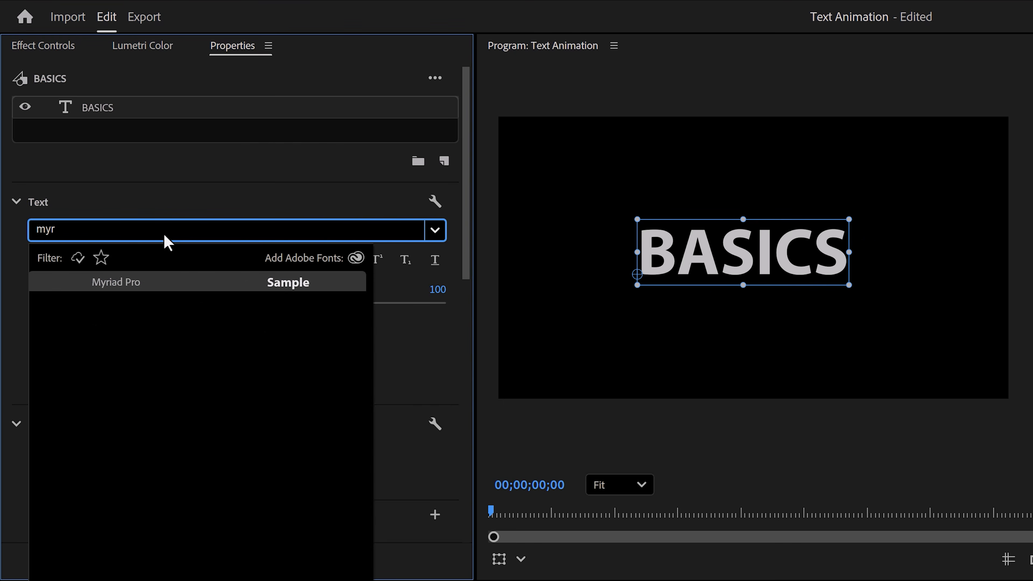
{"action": "key", "text": "Return"}
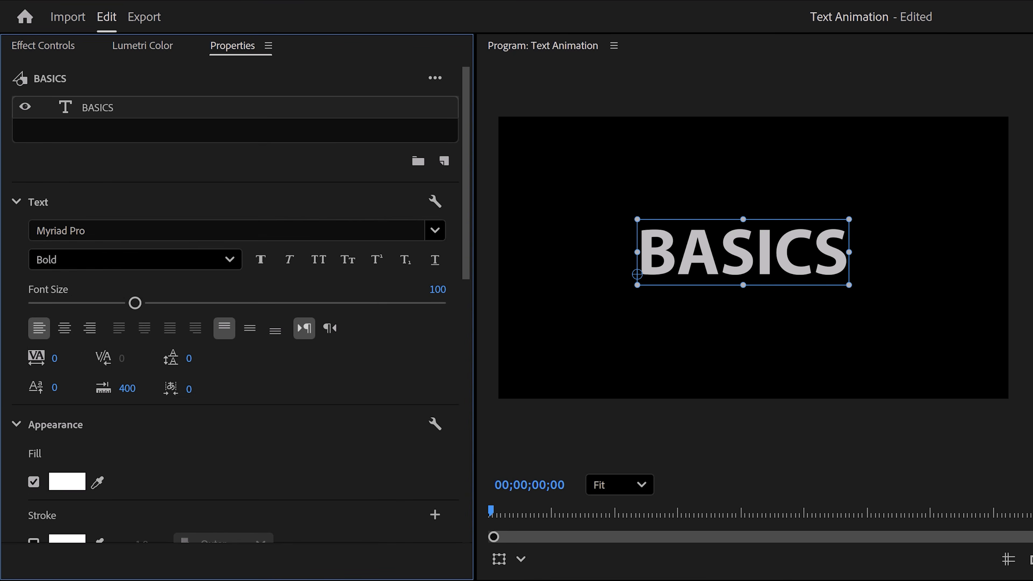
{"action": "left_click_drag", "start_coordinate": [775, 257], "coordinate": [788, 259]}
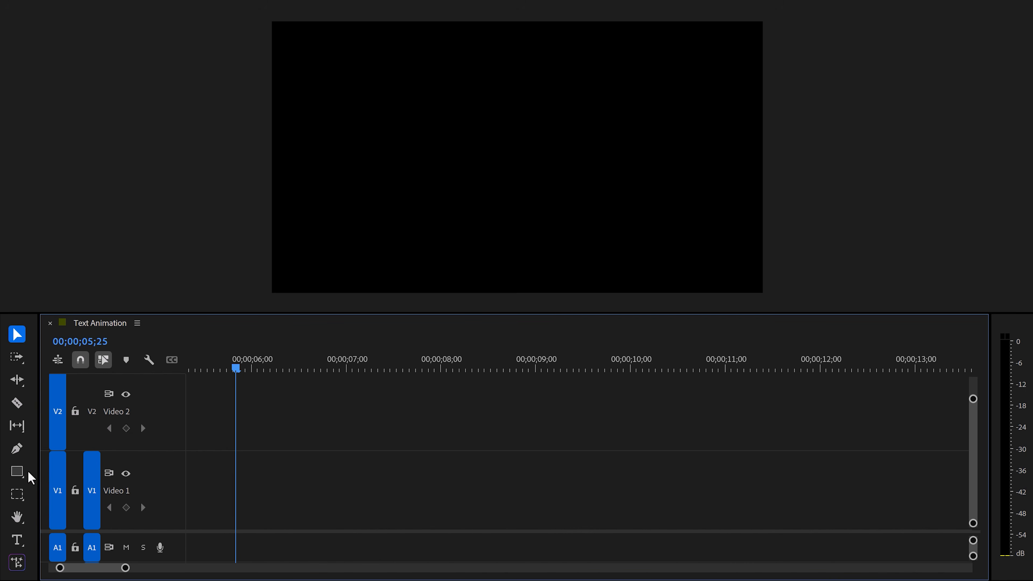
Draw a square shape near the centre of the frame and round all of its corners.
{"action": "left_click", "coordinate": [22, 474]}
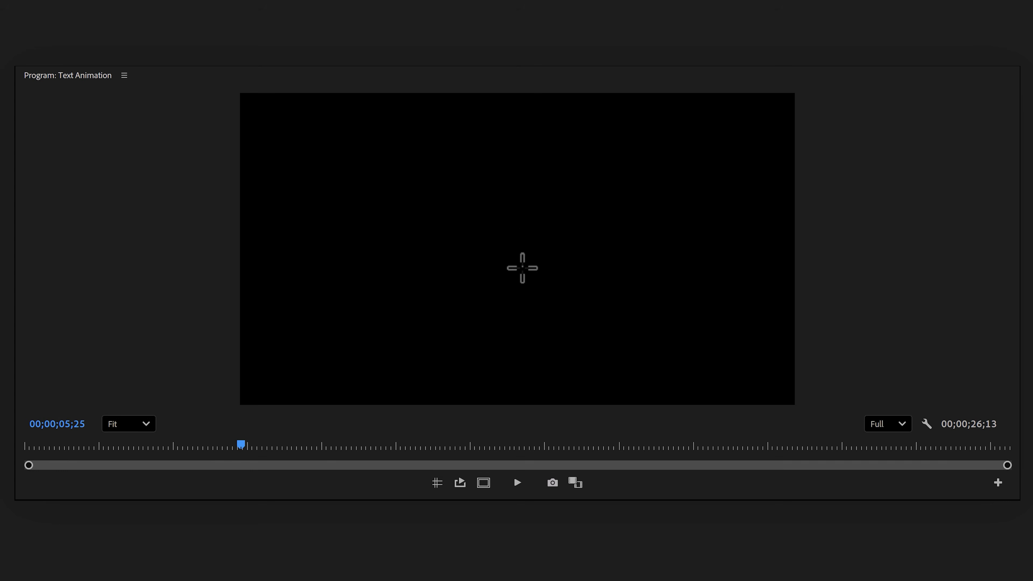
{"action": "mouse_move", "coordinate": [450, 188]}
{"action": "left_mouse_down"}
{"action": "mouse_move", "coordinate": [532, 240]}
{"action": "mouse_move", "coordinate": [585, 322]}
{"action": "left_mouse_up"}
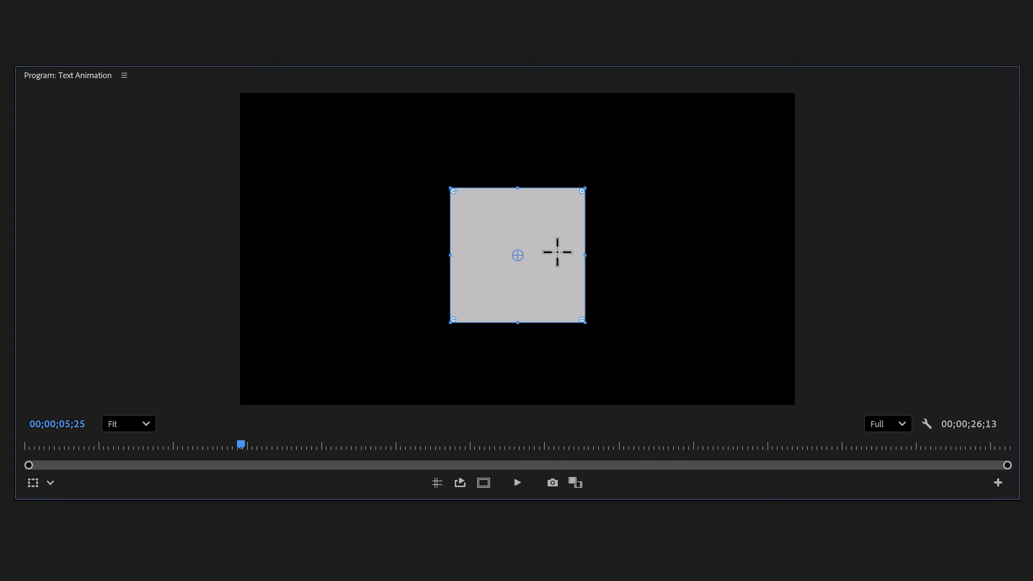
{"action": "key", "text": "v"}
{"action": "scroll", "coordinate": [566, 184], "scroll_direction": "up", "scroll_amount": 3}
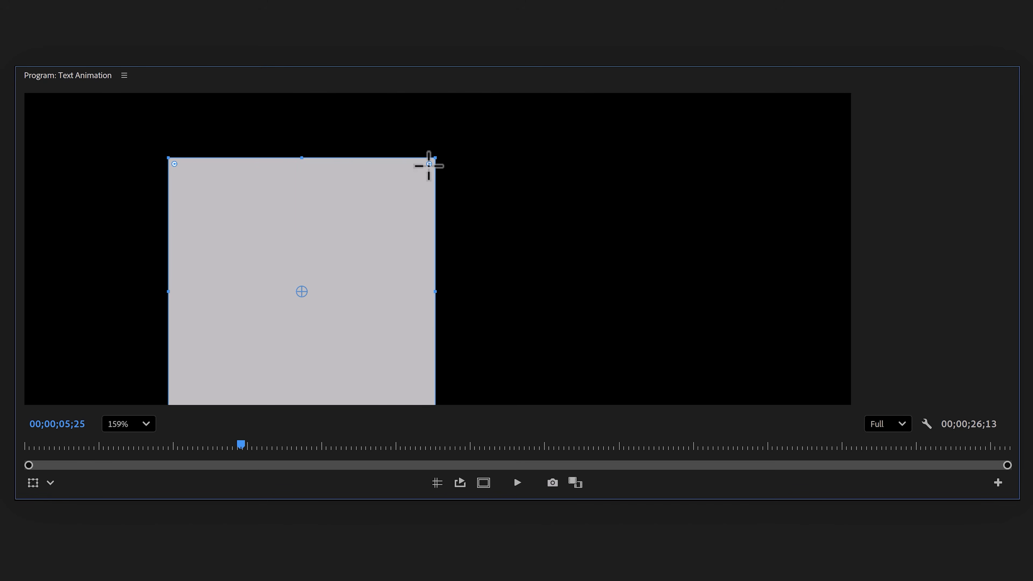
{"action": "left_click_drag", "start_coordinate": [428, 164], "coordinate": [400, 190]}
{"action": "scroll", "coordinate": [464, 182], "scroll_direction": "down", "scroll_amount": 2}
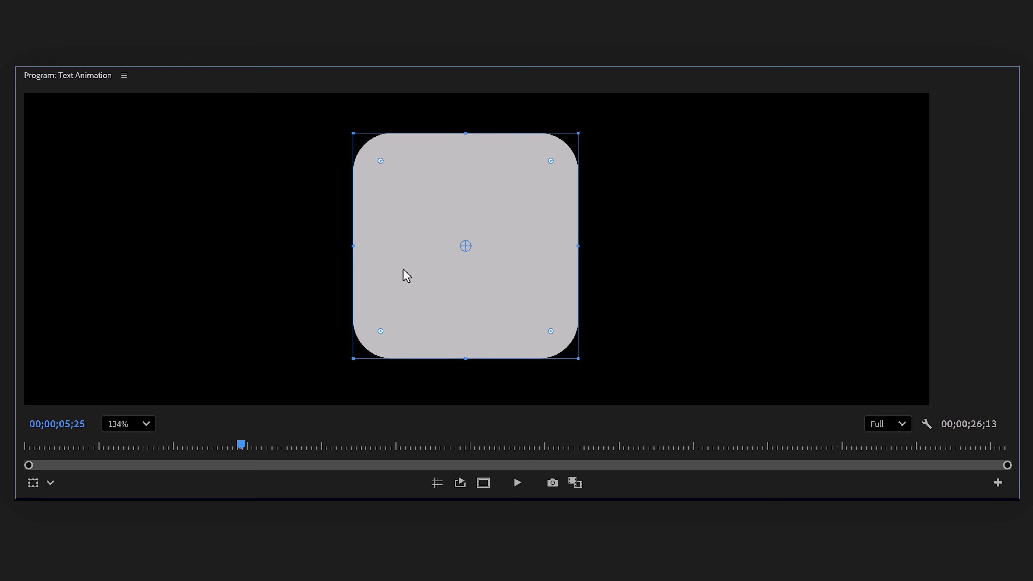
{"action": "left_click", "coordinate": [146, 424]}
{"action": "left_click", "coordinate": [136, 447]}
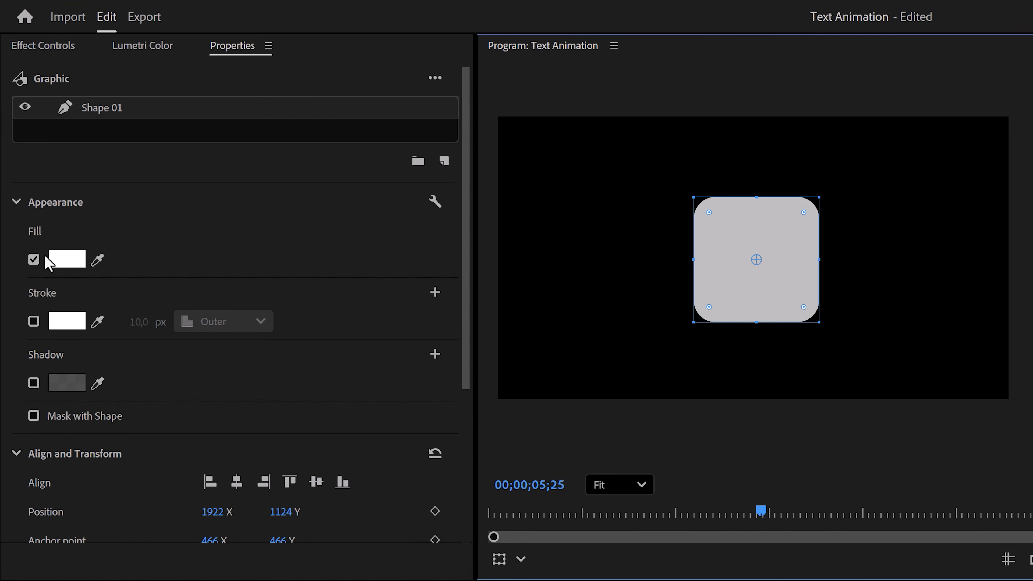
Turn off the rounded square's fill, enable its white outer stroke and nudge the shape slightly in the frame.
{"action": "left_click", "coordinate": [33, 259]}
{"action": "left_click", "coordinate": [33, 323]}
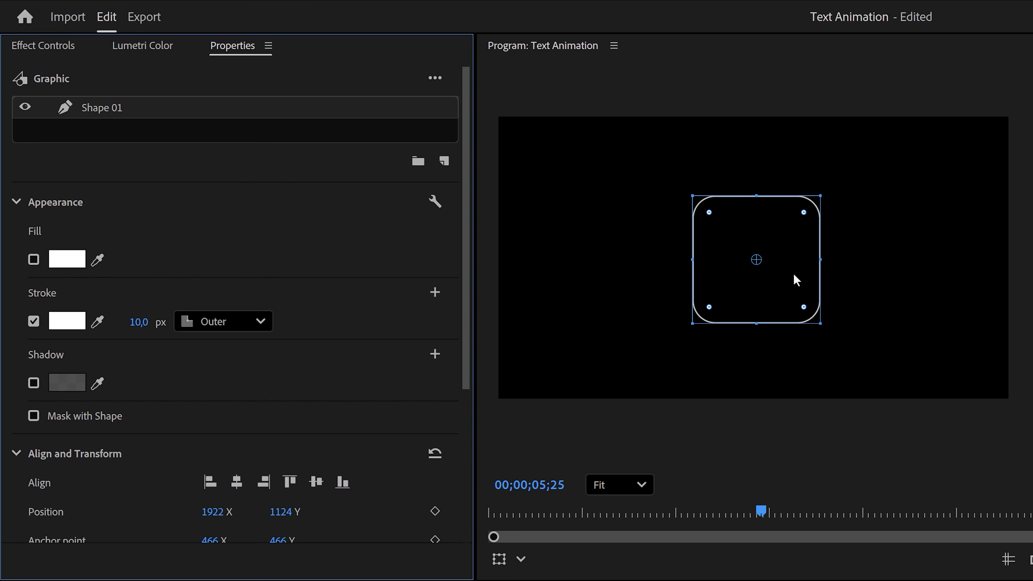
{"action": "left_click_drag", "start_coordinate": [793, 275], "coordinate": [787, 267]}
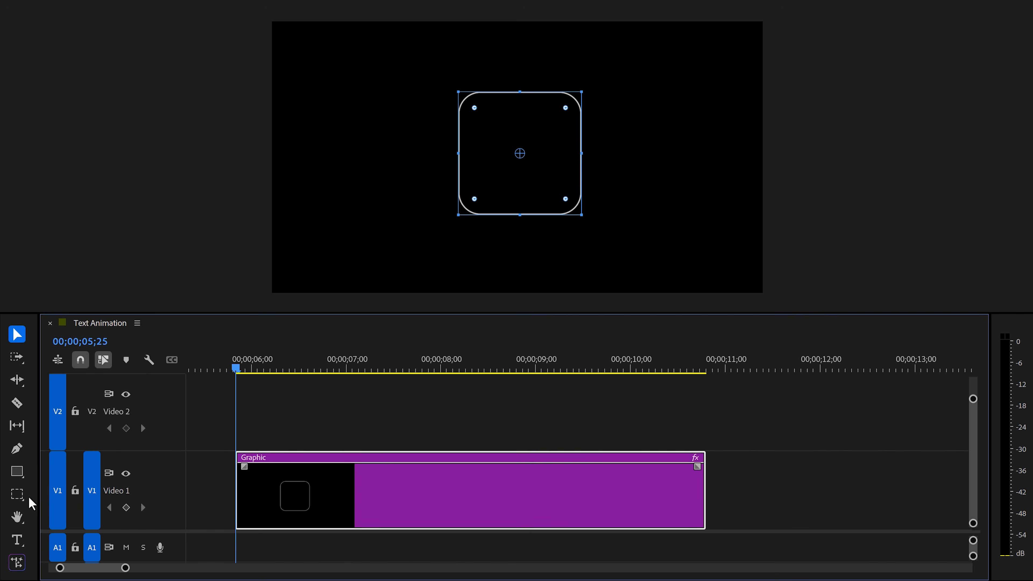
Add the text "Pr" to the rounded square's graphic, enlarging and centring it inside the outline.
{"action": "left_click", "coordinate": [17, 540]}
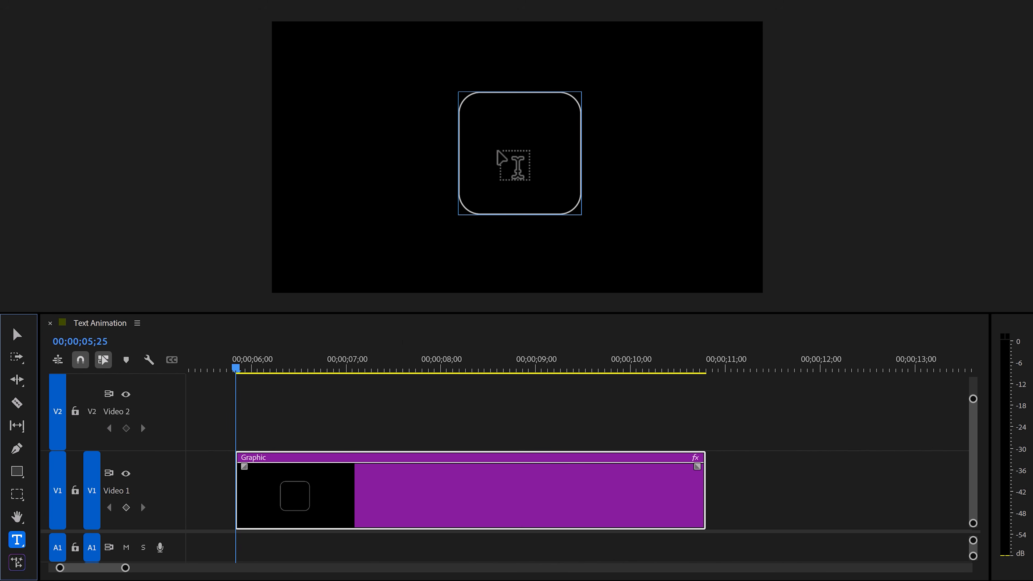
{"action": "left_click", "coordinate": [499, 150]}
{"action": "type", "text": "Pr"}
{"action": "key", "text": "Escape"}
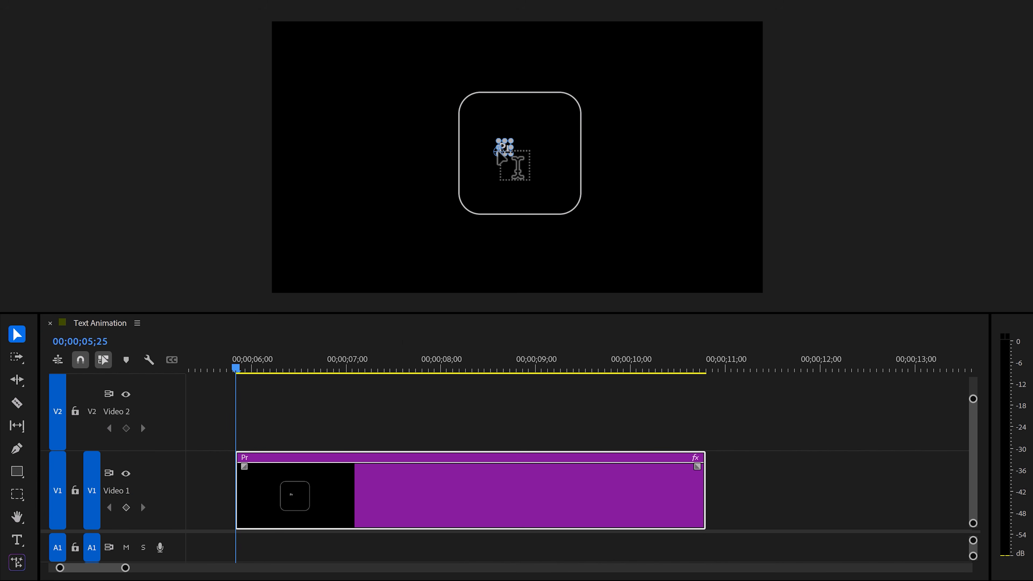
{"action": "left_click_drag", "start_coordinate": [511, 141], "coordinate": [563, 90]}
{"action": "left_click_drag", "start_coordinate": [551, 122], "coordinate": [562, 151]}
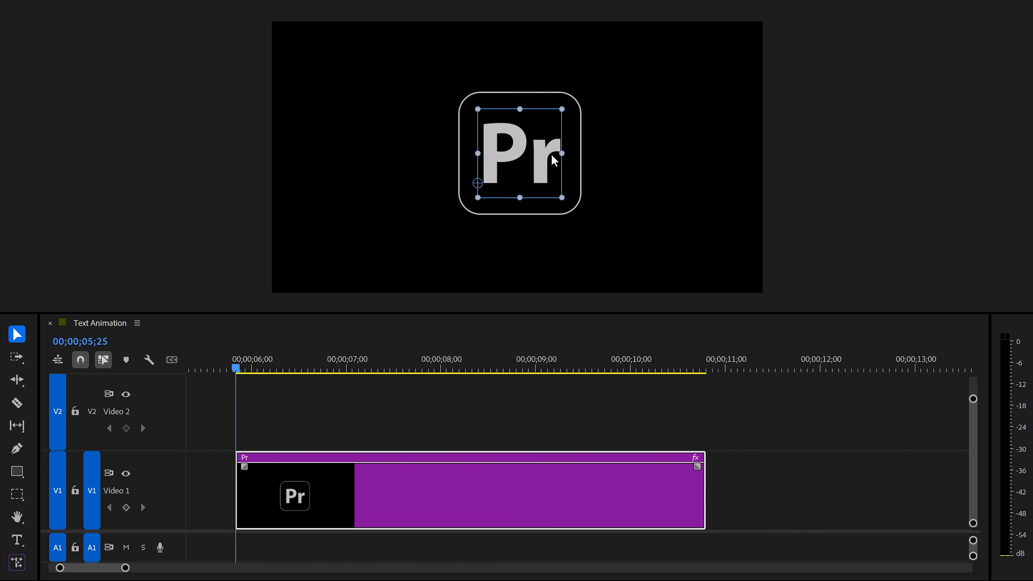
{"action": "left_click", "coordinate": [621, 146]}
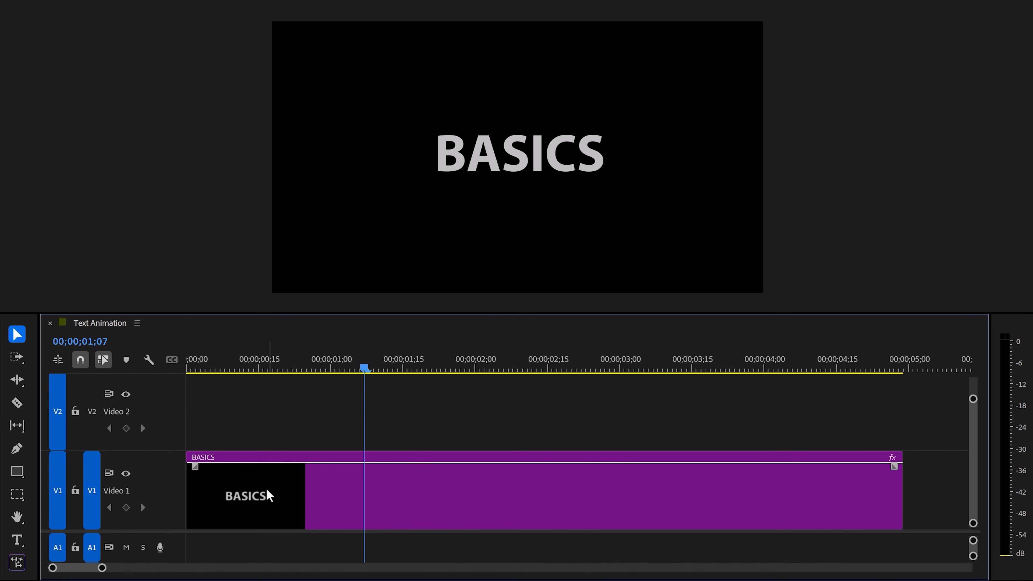
Turn off the fill of the BASICS text on Video 1 and enable its stroke.
{"action": "left_click", "coordinate": [268, 518]}
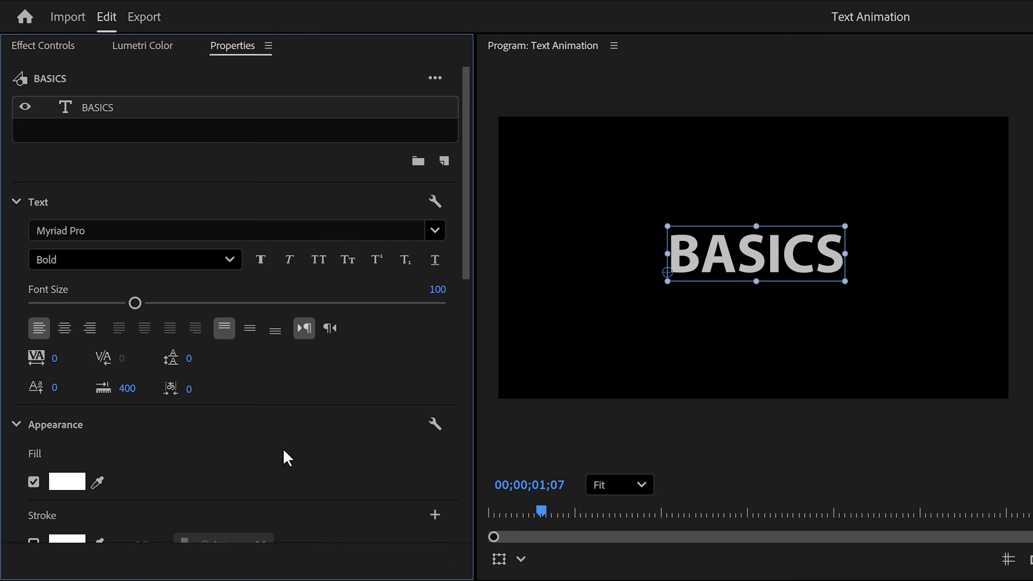
{"action": "scroll", "coordinate": [243, 447], "scroll_direction": "down", "scroll_amount": 2}
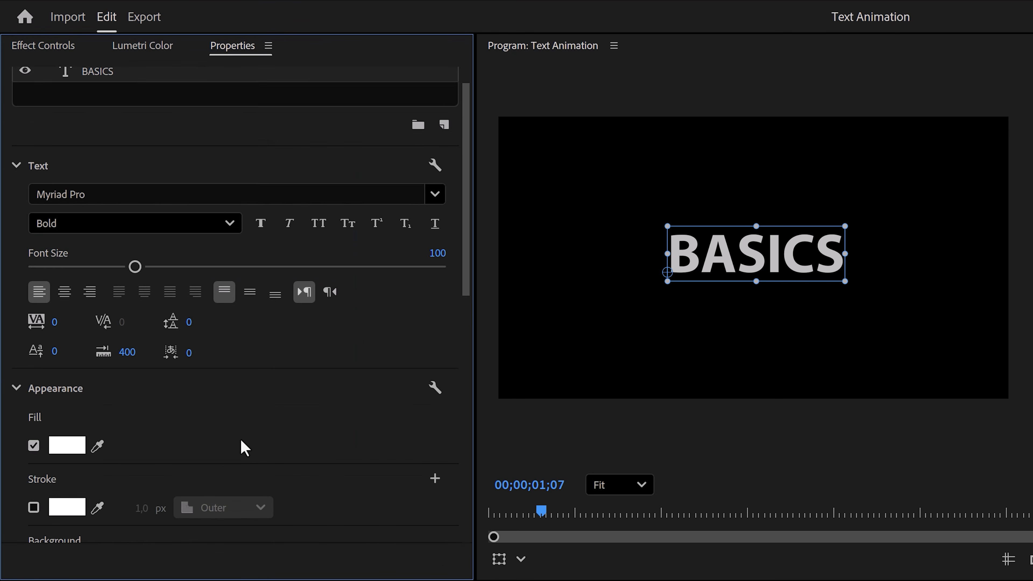
{"action": "left_click", "coordinate": [33, 427]}
{"action": "left_click", "coordinate": [34, 489]}
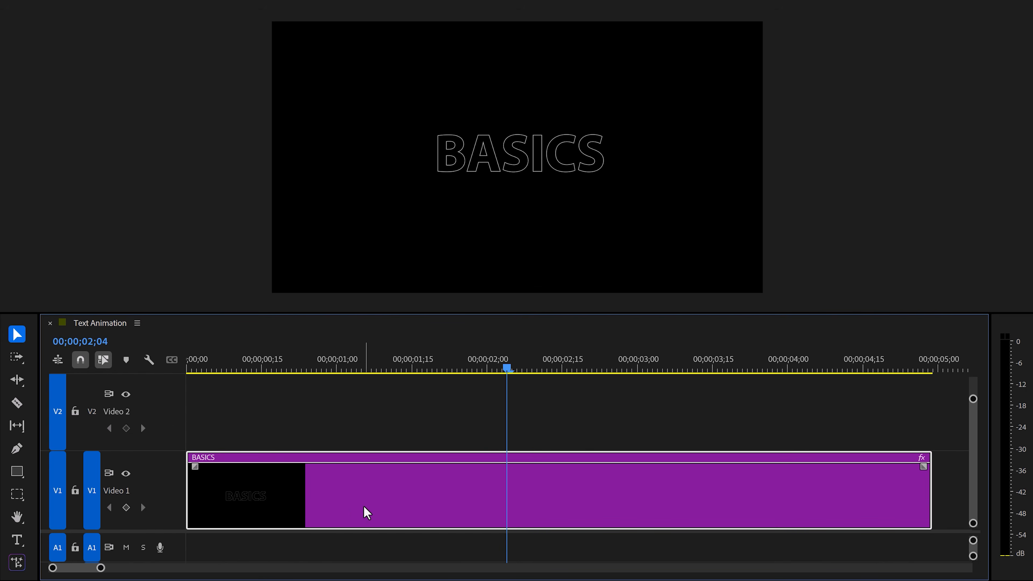
Duplicate the outlined BASICS clip onto Video 2 and give the copy's text a fill with no stroke.
{"action": "left_click_drag", "start_coordinate": [364, 512], "coordinate": [358, 426]}
{"action": "left_click", "coordinate": [358, 422]}
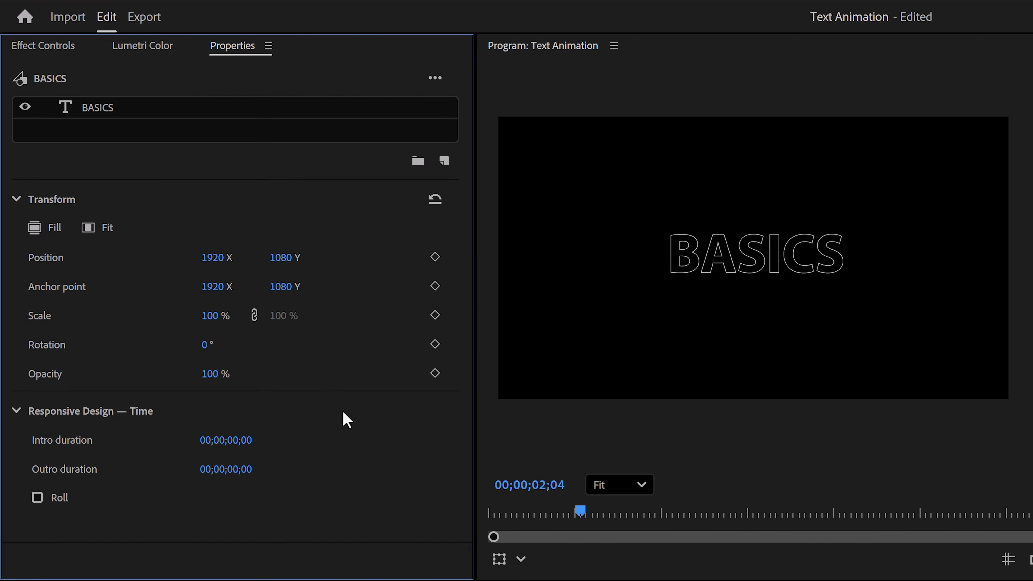
{"action": "left_click", "coordinate": [114, 109]}
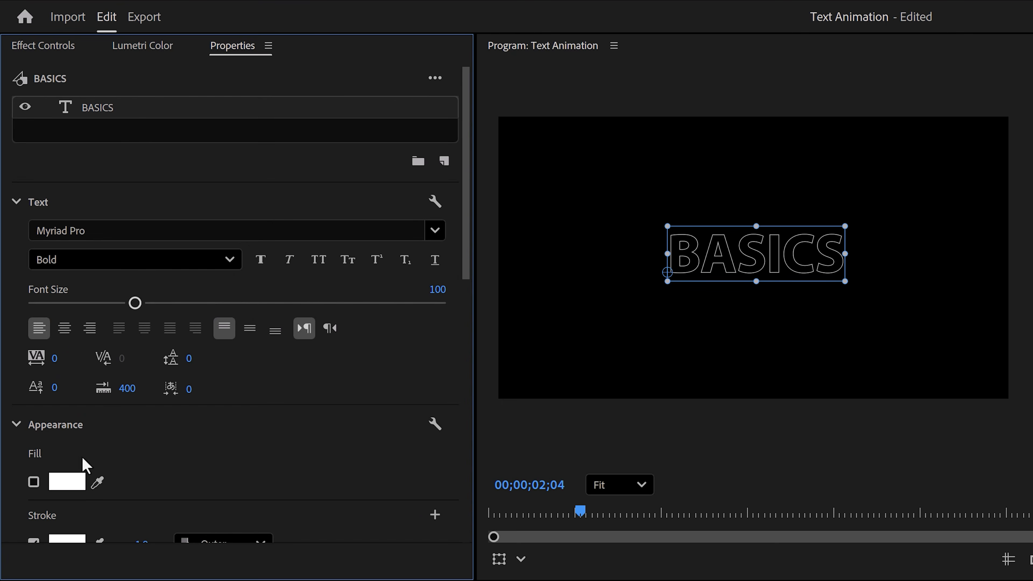
{"action": "left_click", "coordinate": [34, 483]}
{"action": "scroll", "coordinate": [149, 473], "scroll_direction": "down", "scroll_amount": 1}
{"action": "left_click", "coordinate": [34, 506]}
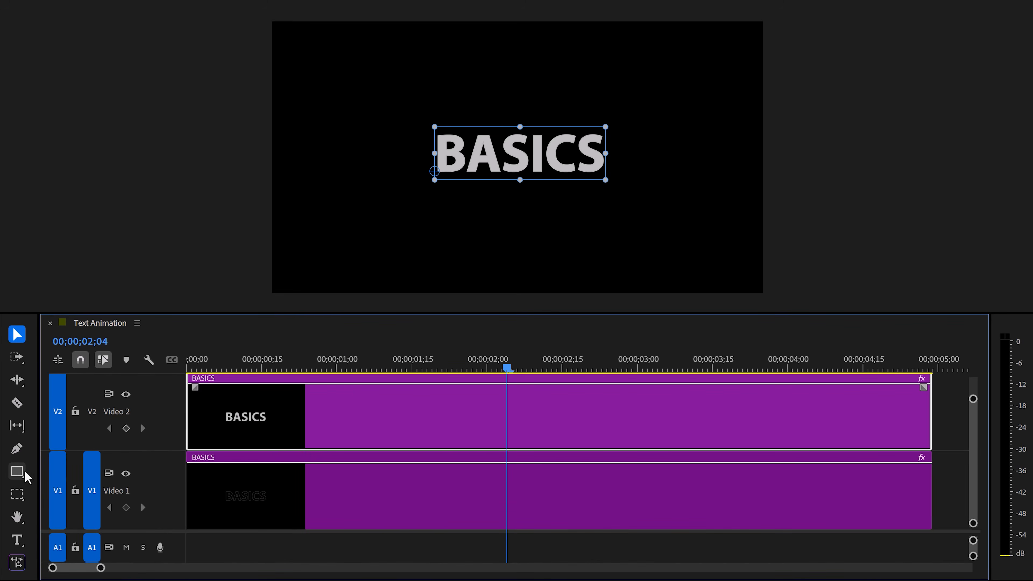
Draw a rectangle covering the BASICS text in the Video 2 clip and place its layer below the text layer.
{"action": "left_click", "coordinate": [18, 473]}
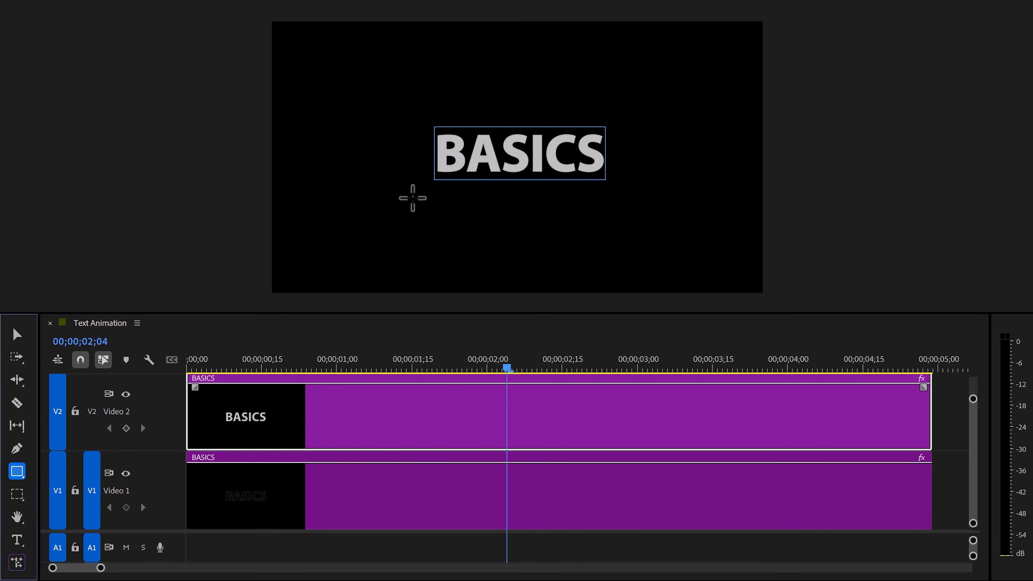
{"action": "left_click_drag", "start_coordinate": [408, 202], "coordinate": [637, 98]}
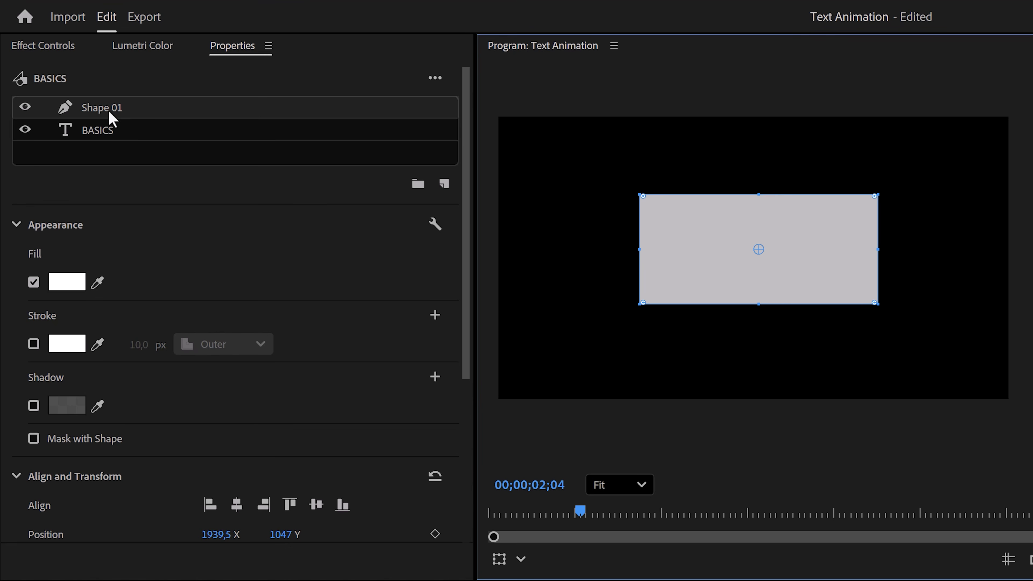
{"action": "left_click_drag", "start_coordinate": [112, 118], "coordinate": [123, 156]}
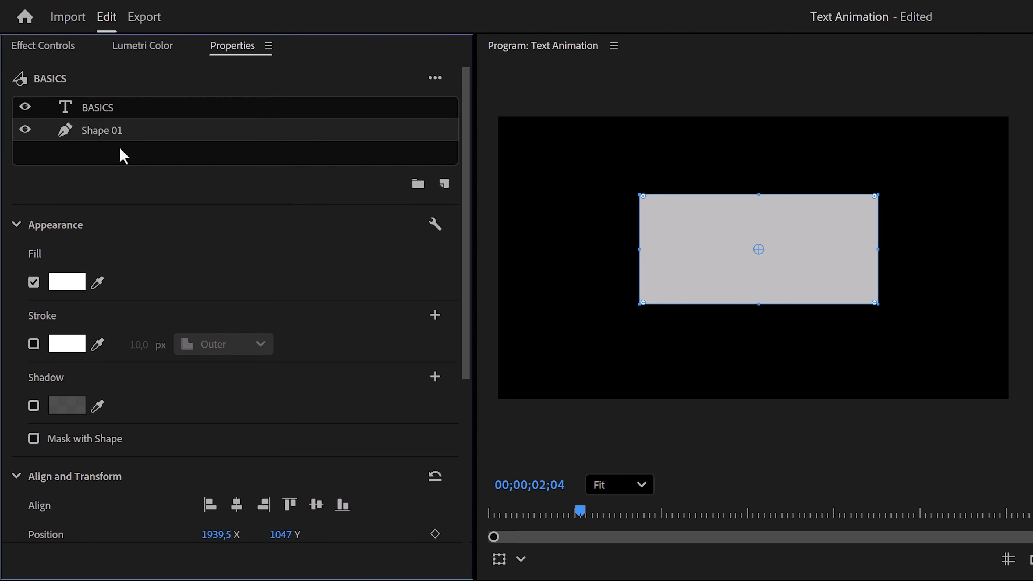
Enable Mask with Text on the BASICS text layer above the rectangle.
{"action": "left_click", "coordinate": [115, 116]}
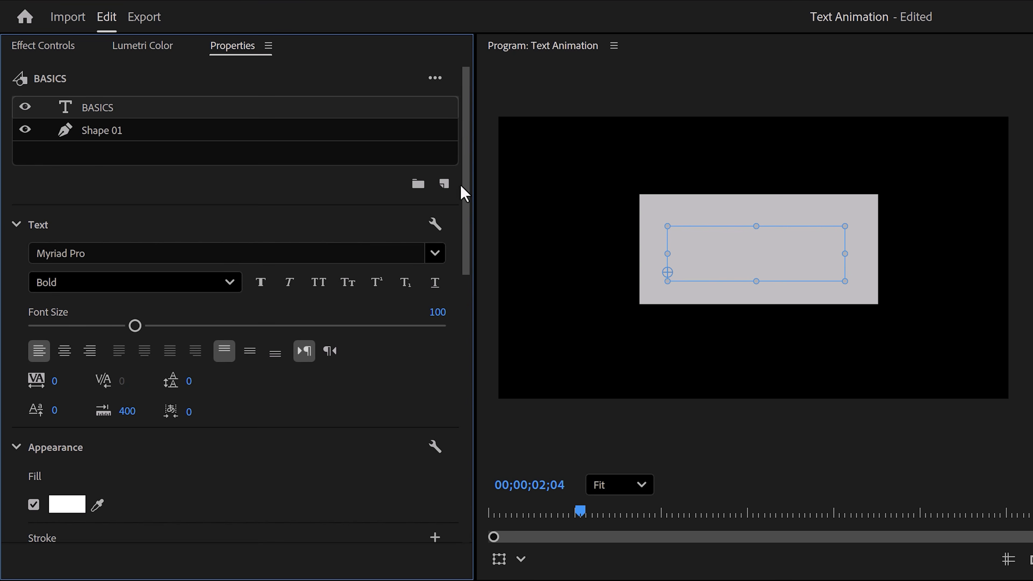
{"action": "left_click_drag", "start_coordinate": [462, 193], "coordinate": [466, 331]}
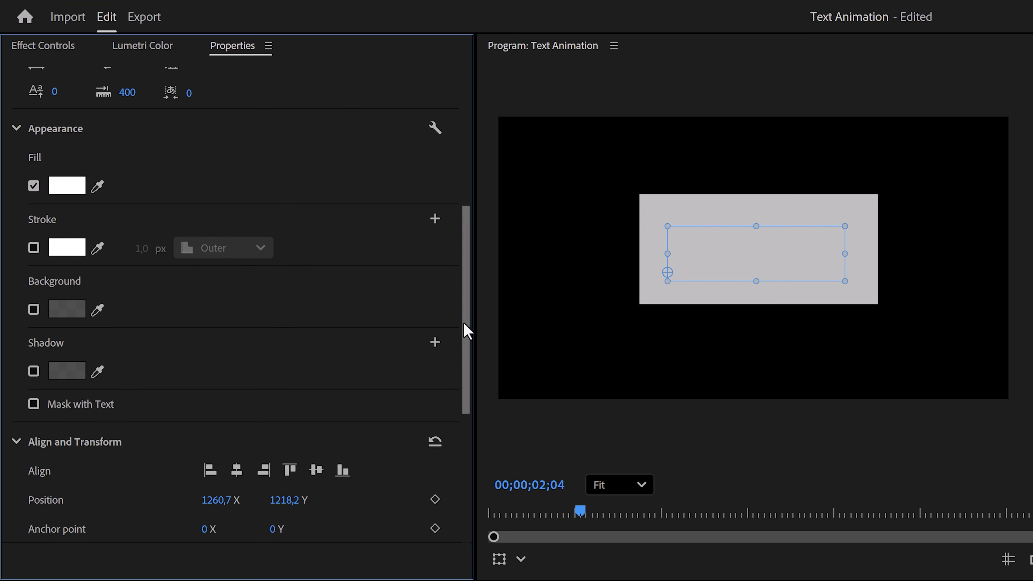
{"action": "left_click", "coordinate": [34, 404]}
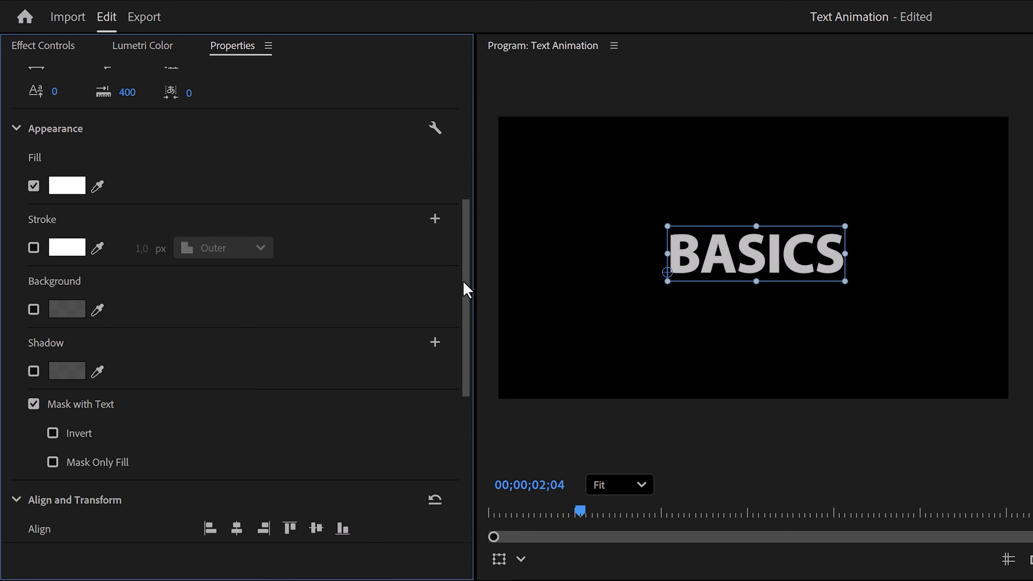
Move the Shape 01 rectangle lower behind the text mask, to about position 1914, 1251.
{"action": "left_click_drag", "start_coordinate": [466, 290], "coordinate": [463, 155]}
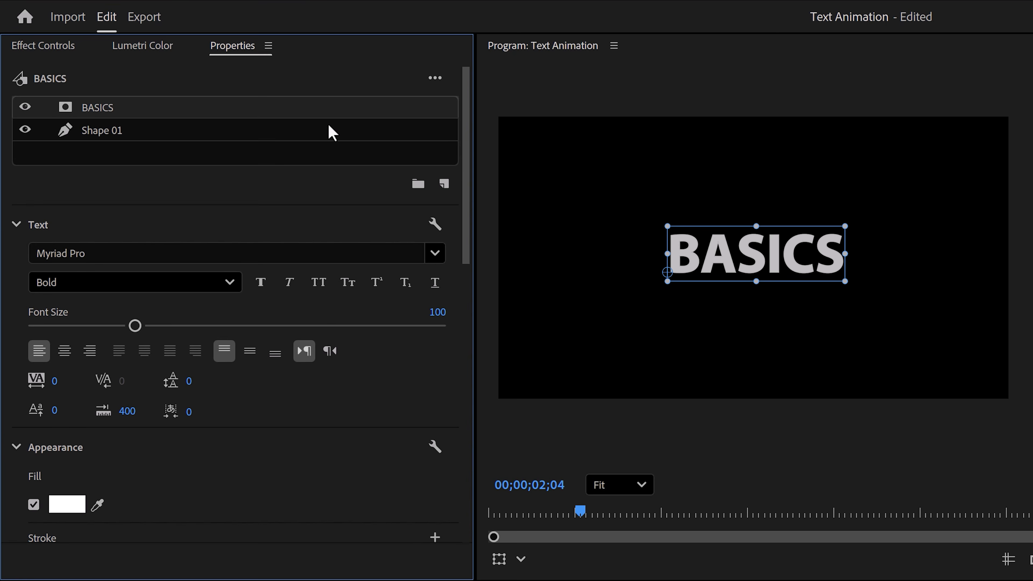
{"action": "left_click", "coordinate": [108, 133]}
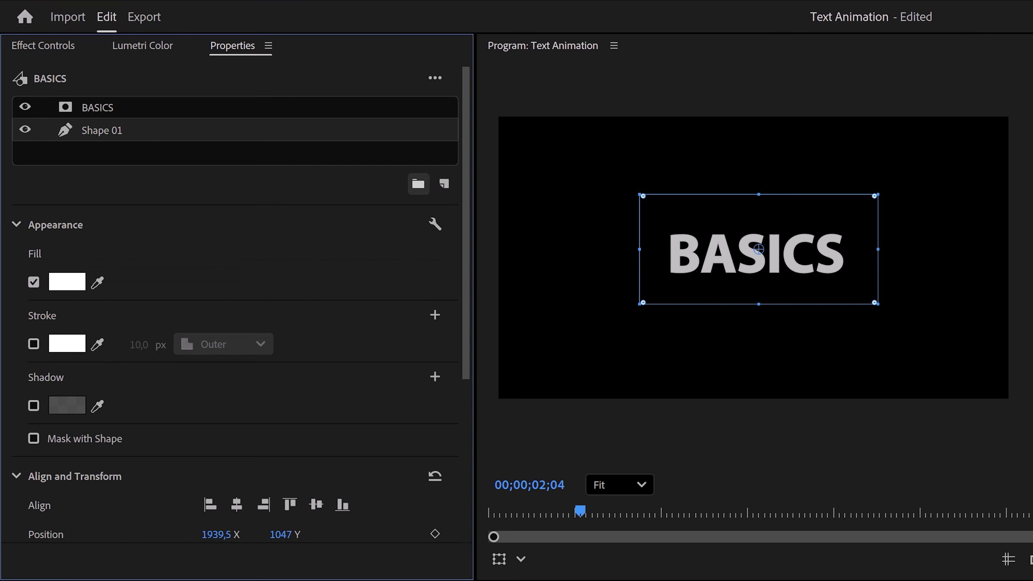
{"action": "left_click", "coordinate": [803, 231]}
{"action": "left_click_drag", "start_coordinate": [802, 231], "coordinate": [928, 244]}
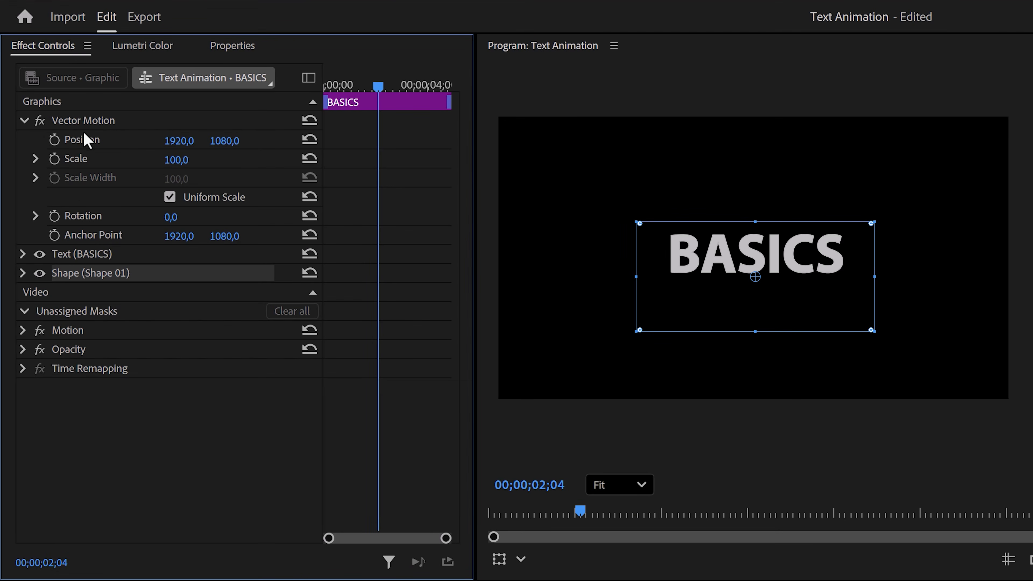
Animate Shape 01's Position from a lower start keyframe at 00;00;02;04 up to its current height at a keyframe near four seconds.
{"action": "left_click", "coordinate": [23, 273]}
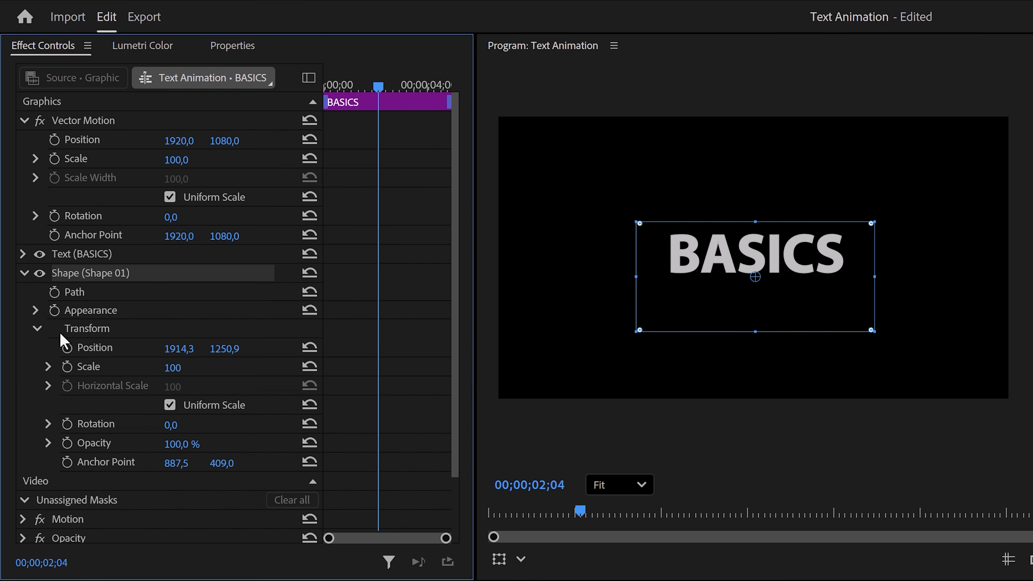
{"action": "left_click", "coordinate": [67, 347]}
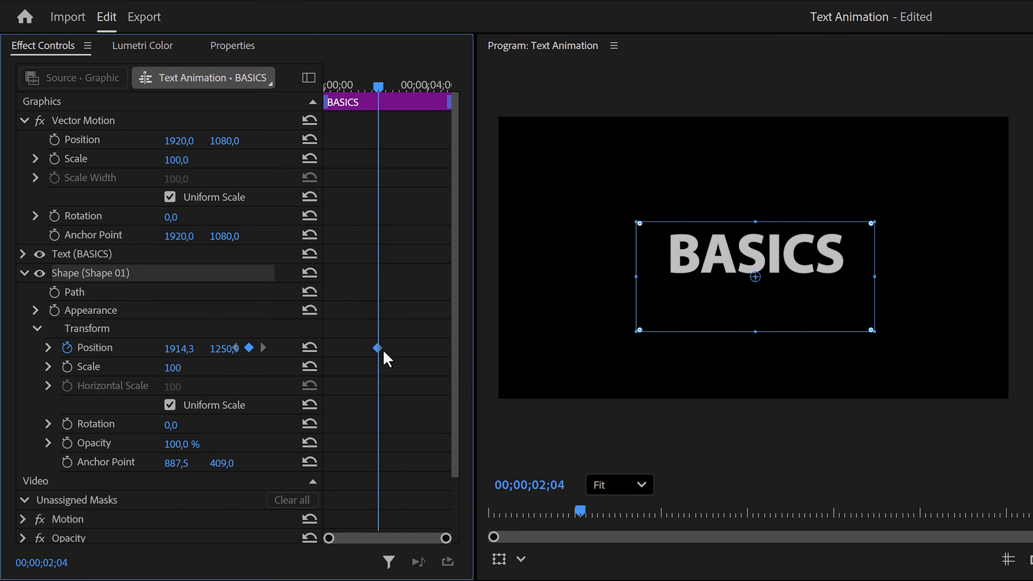
{"action": "left_click_drag", "start_coordinate": [383, 351], "coordinate": [427, 352]}
{"action": "left_click_drag", "start_coordinate": [223, 348], "coordinate": [265, 348]}
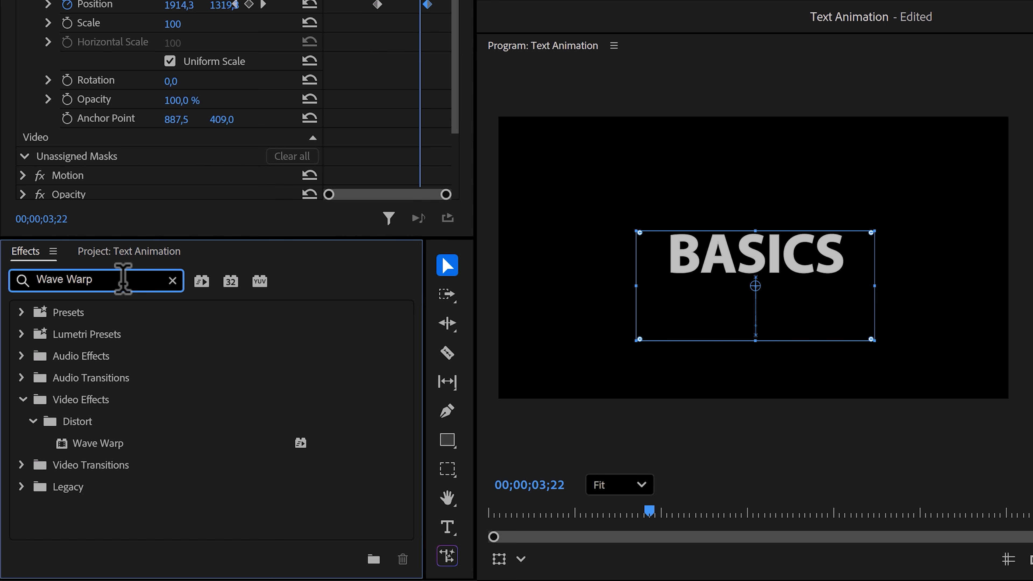
Apply the Wave Warp distort effect to the BASICS graphic, placing it directly below Shape 01 in the effect order.
{"action": "left_click_drag", "start_coordinate": [104, 452], "coordinate": [147, 146]}
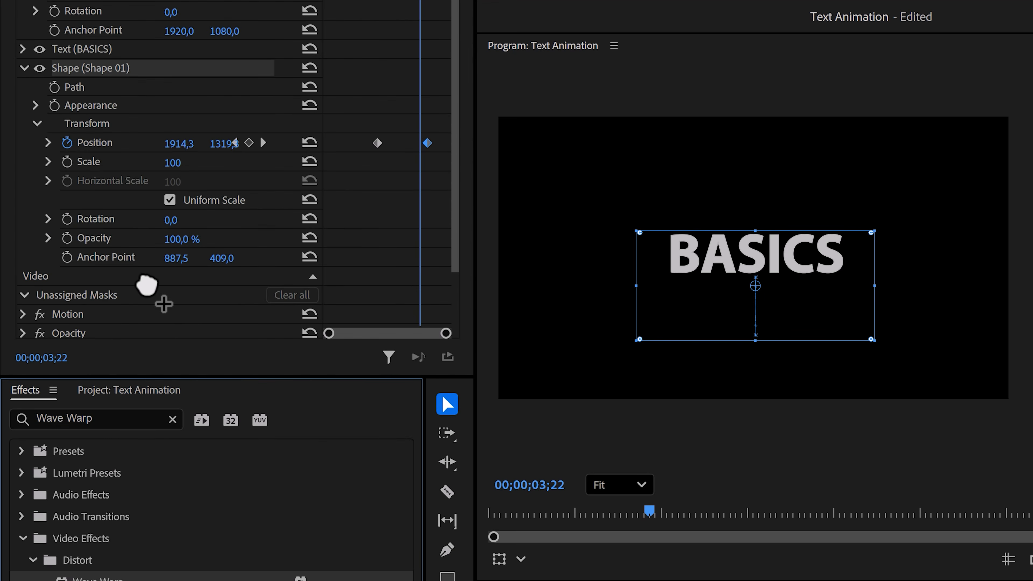
{"action": "left_click_drag", "start_coordinate": [147, 285], "coordinate": [145, 277]}
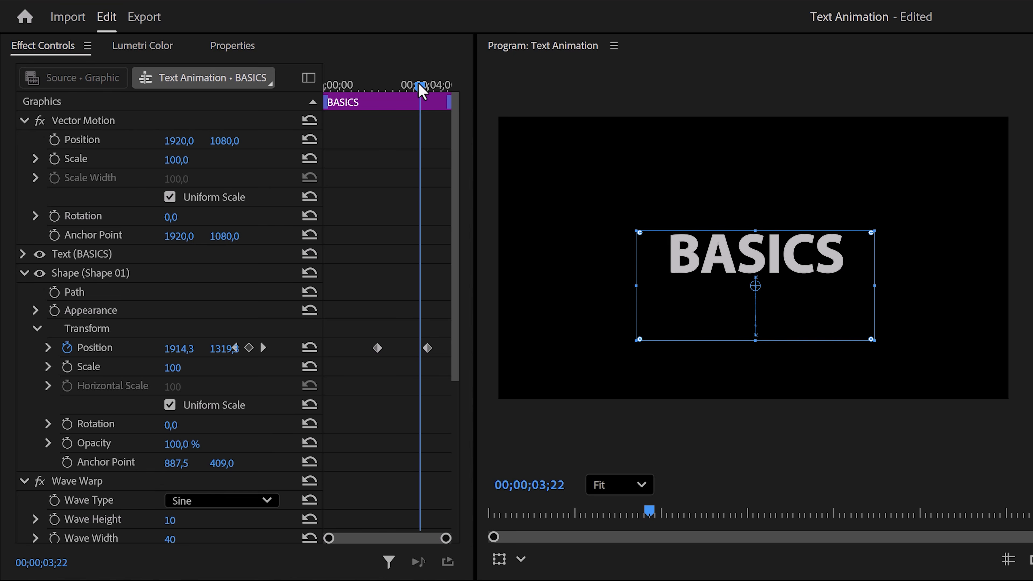
Place Wave Warp directly above Shape 01 in the BASICS graphic's effect order and adjust its Wave Height.
{"action": "left_click_drag", "start_coordinate": [421, 87], "coordinate": [397, 90]}
{"action": "left_click_drag", "start_coordinate": [454, 179], "coordinate": [456, 297]}
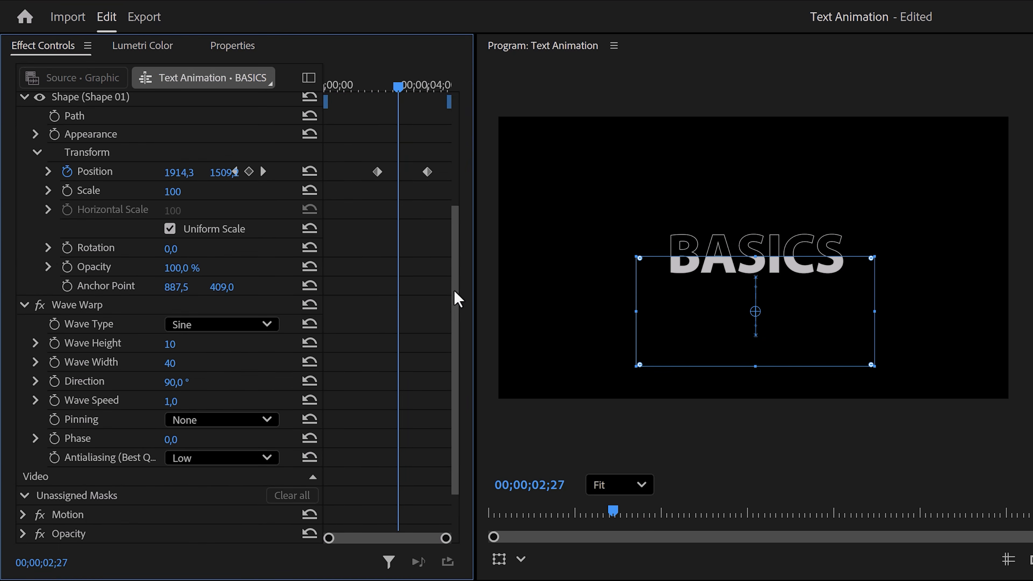
{"action": "left_click_drag", "start_coordinate": [169, 344], "coordinate": [151, 343]}
{"action": "scroll", "coordinate": [249, 447], "scroll_direction": "up", "scroll_amount": 2}
{"action": "left_click_drag", "start_coordinate": [79, 346], "coordinate": [99, 132]}
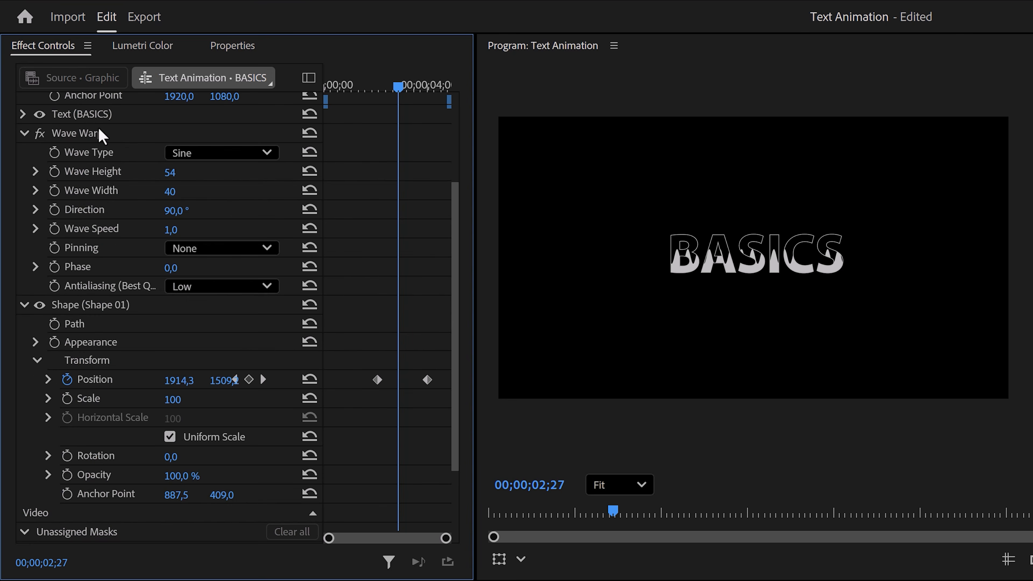
{"action": "left_click_drag", "start_coordinate": [170, 172], "coordinate": [182, 191]}
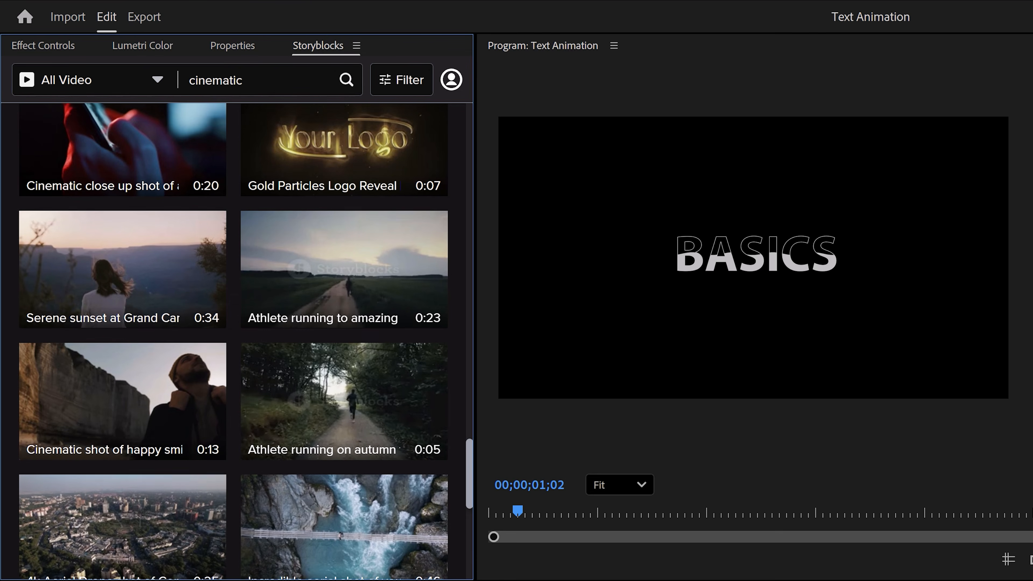
Browse the Storyblocks "cinematic" video results and download the Atmospheric cinematic aerial clip as 4KMP4 (h264).
{"action": "scroll", "coordinate": [245, 341], "scroll_direction": "down", "scroll_amount": 5}
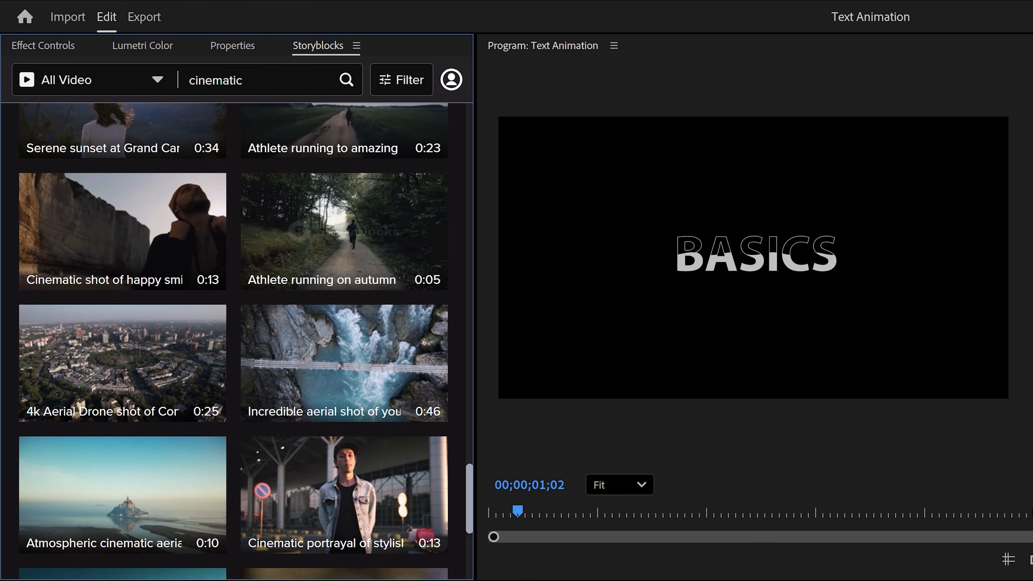
{"action": "scroll", "coordinate": [245, 341], "scroll_direction": "down", "scroll_amount": 4}
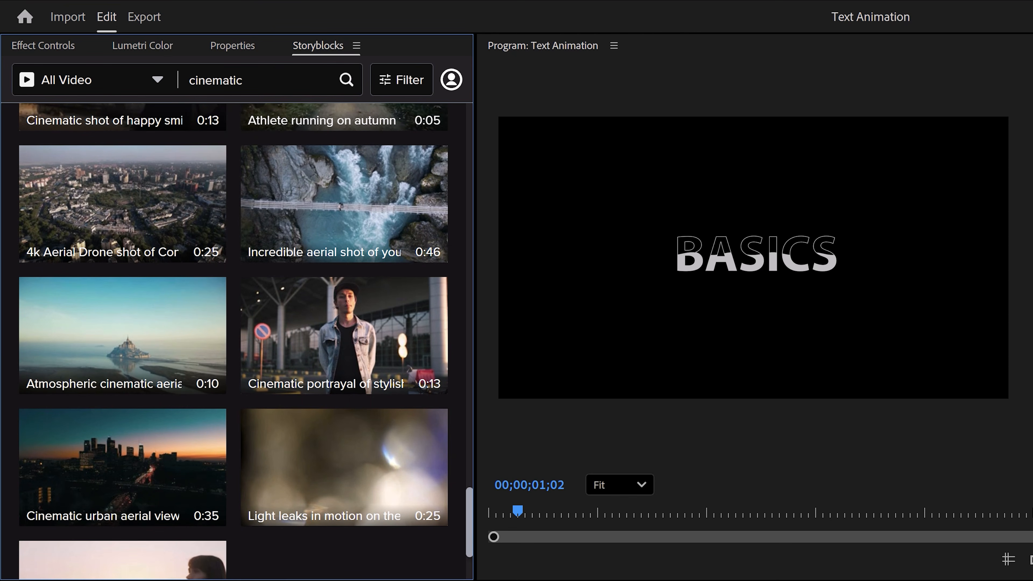
{"action": "left_click", "coordinate": [201, 303]}
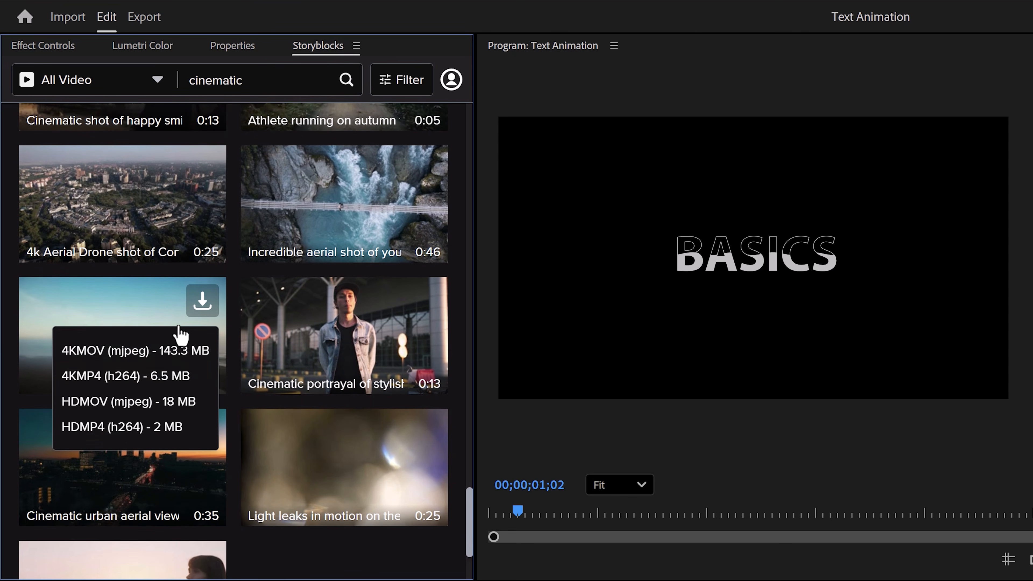
{"action": "left_click", "coordinate": [122, 376]}
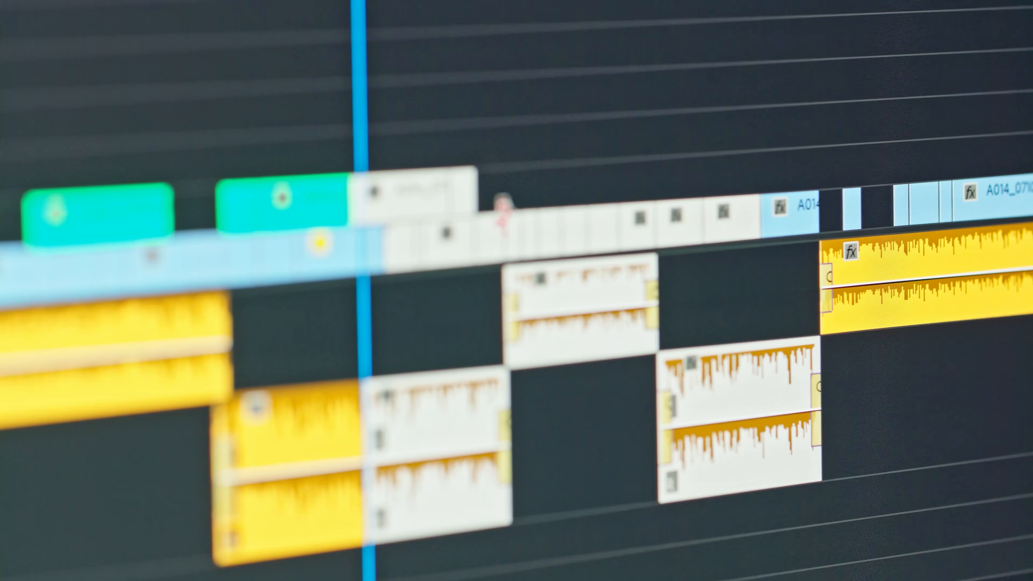
{"action": "left_click", "coordinate": [389, 102]}
{"action": "left_click_drag", "start_coordinate": [783, 493], "coordinate": [825, 489]}
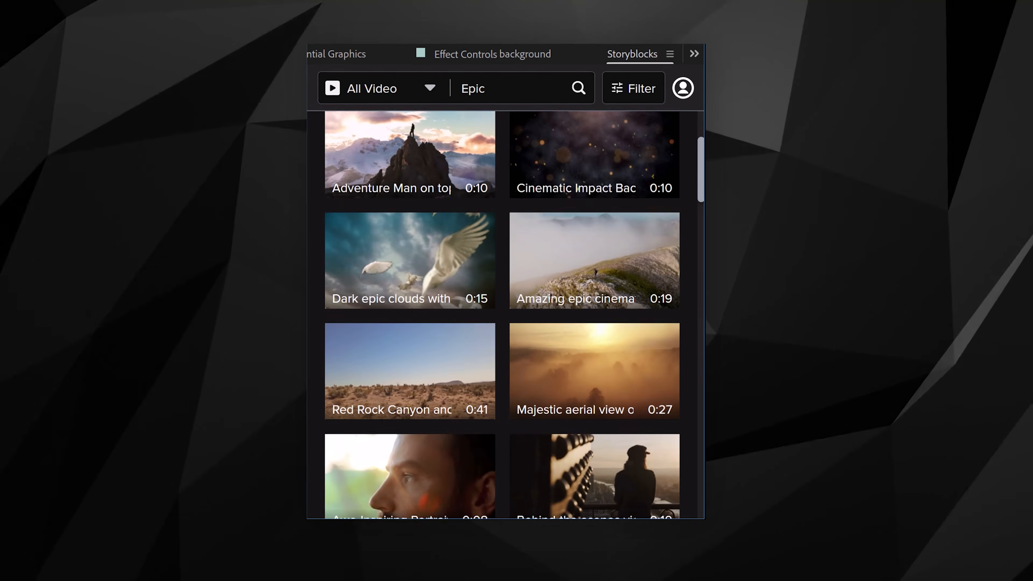
{"action": "scroll", "coordinate": [504, 317], "scroll_direction": "down", "scroll_amount": 8}
{"action": "scroll", "coordinate": [505, 317], "scroll_direction": "down", "scroll_amount": 10}
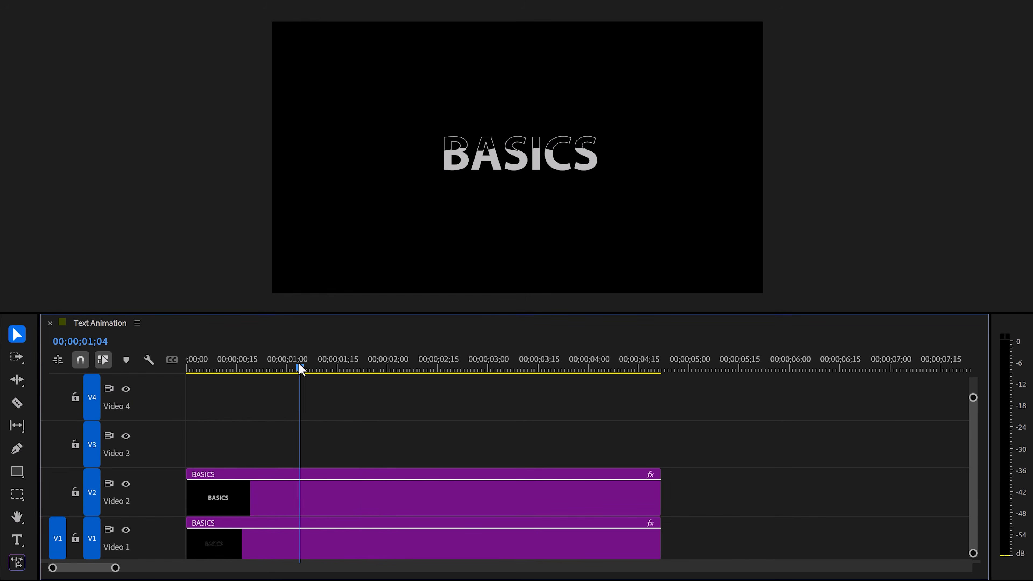
Nest both BASICS clips into one sequence and cut the nested clip at about 00;00;01;18.
{"action": "left_click_drag", "start_coordinate": [298, 362], "coordinate": [400, 349]}
{"action": "left_click_drag", "start_coordinate": [475, 431], "coordinate": [285, 544]}
{"action": "right_click", "coordinate": [333, 498]}
{"action": "left_click", "coordinate": [371, 266]}
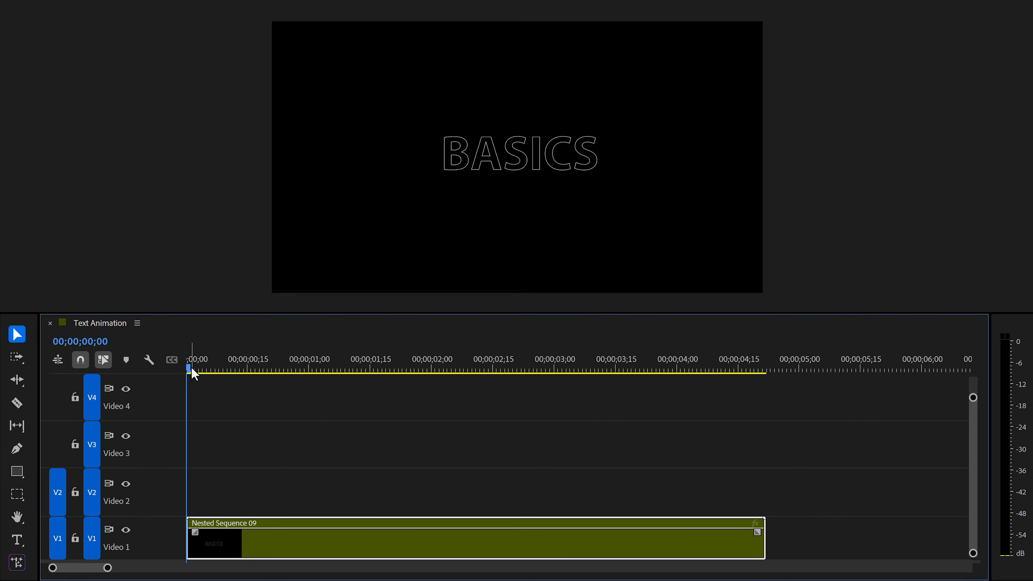
{"action": "left_click_drag", "start_coordinate": [192, 368], "coordinate": [308, 370]}
{"action": "key", "text": "ctrl+k"}
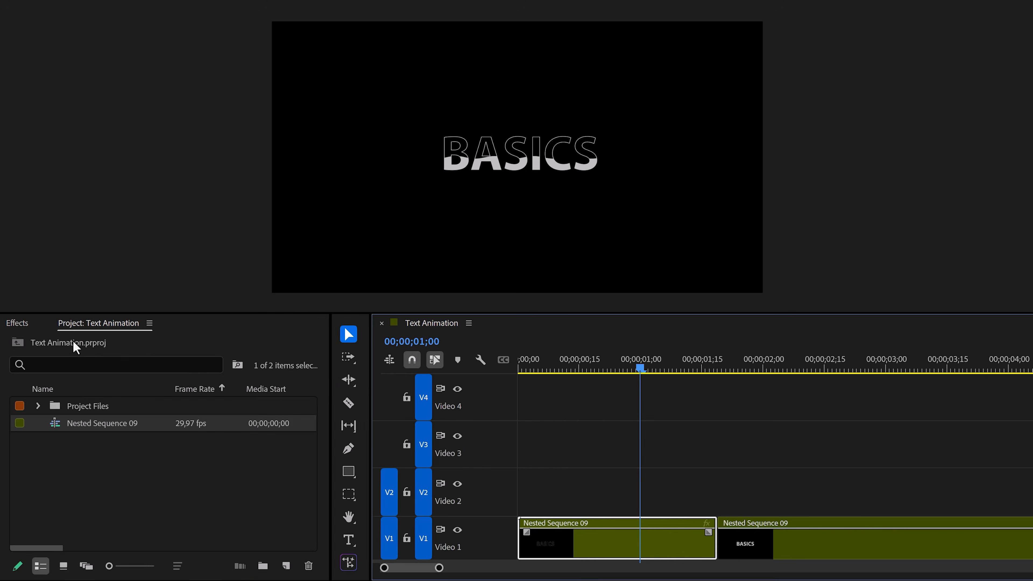
Apply the Transform and Crop effects to the first nested clip, cropping its bottom by 43,2 % just under the text.
{"action": "left_click_drag", "start_coordinate": [89, 480], "coordinate": [591, 539]}
{"action": "left_click", "coordinate": [135, 346]}
{"action": "left_click", "coordinate": [100, 343]}
{"action": "type", "text": "Crop"}
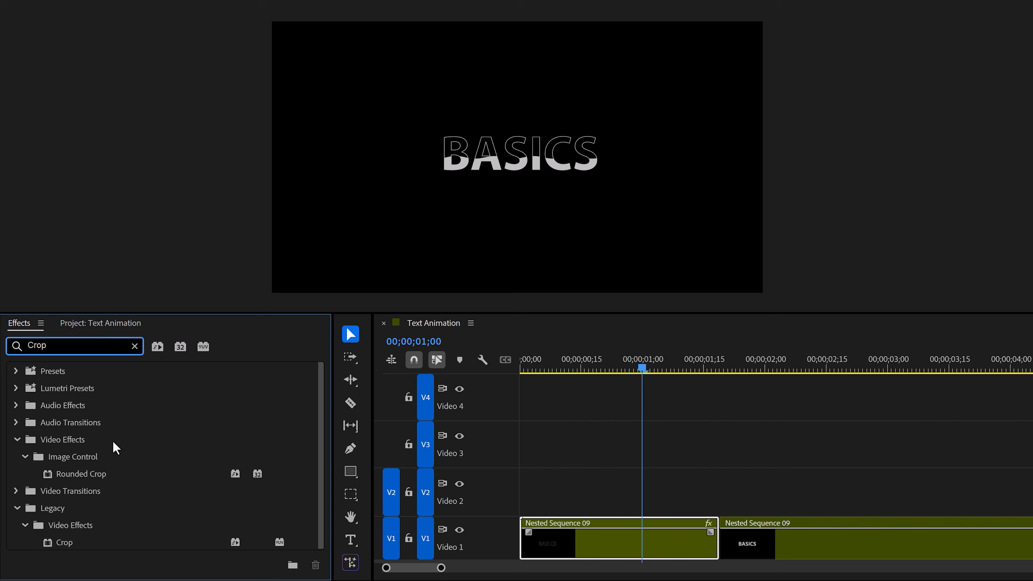
{"action": "left_click_drag", "start_coordinate": [65, 543], "coordinate": [596, 537]}
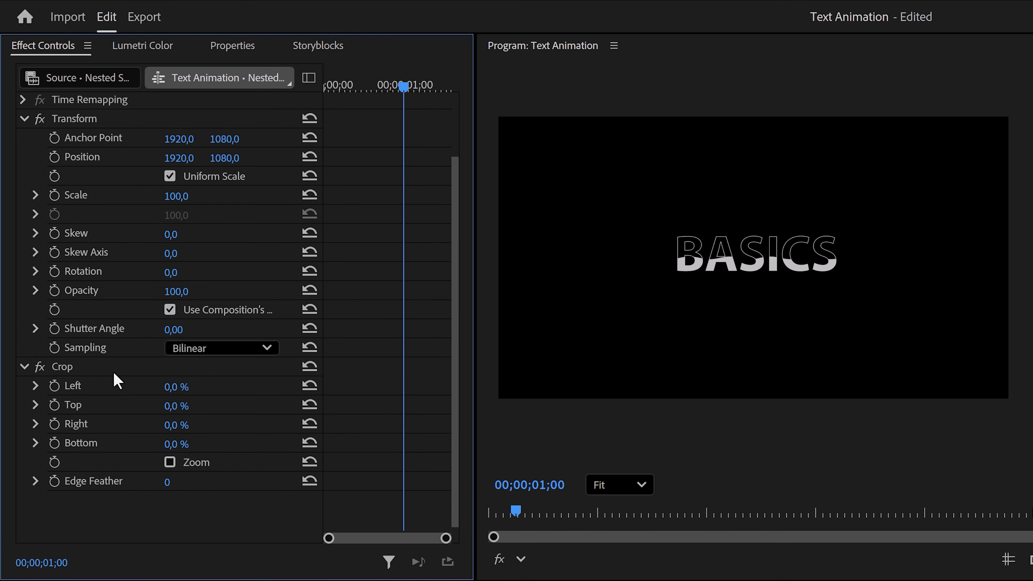
{"action": "left_click", "coordinate": [112, 369]}
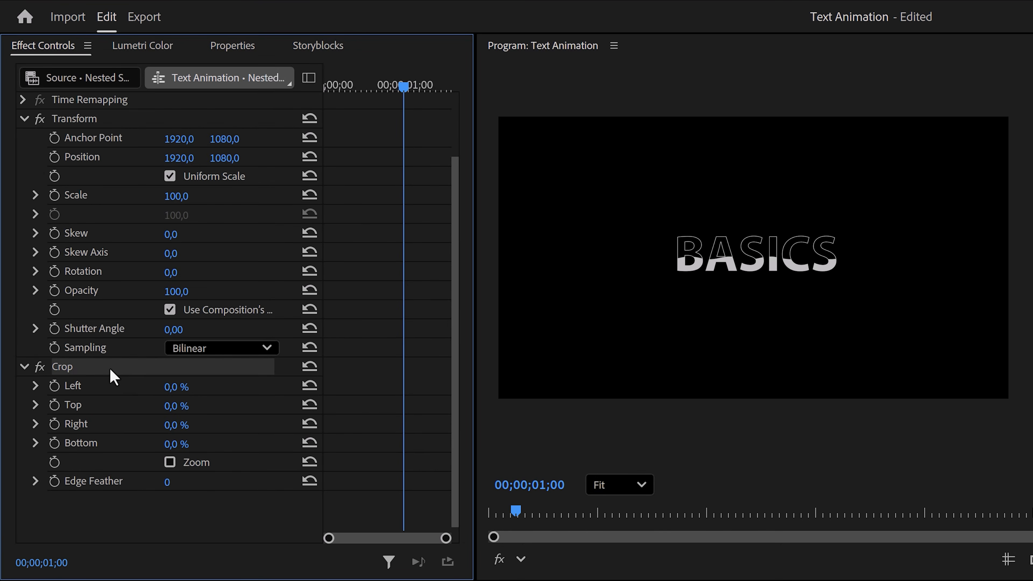
{"action": "left_click_drag", "start_coordinate": [758, 390], "coordinate": [756, 276]}
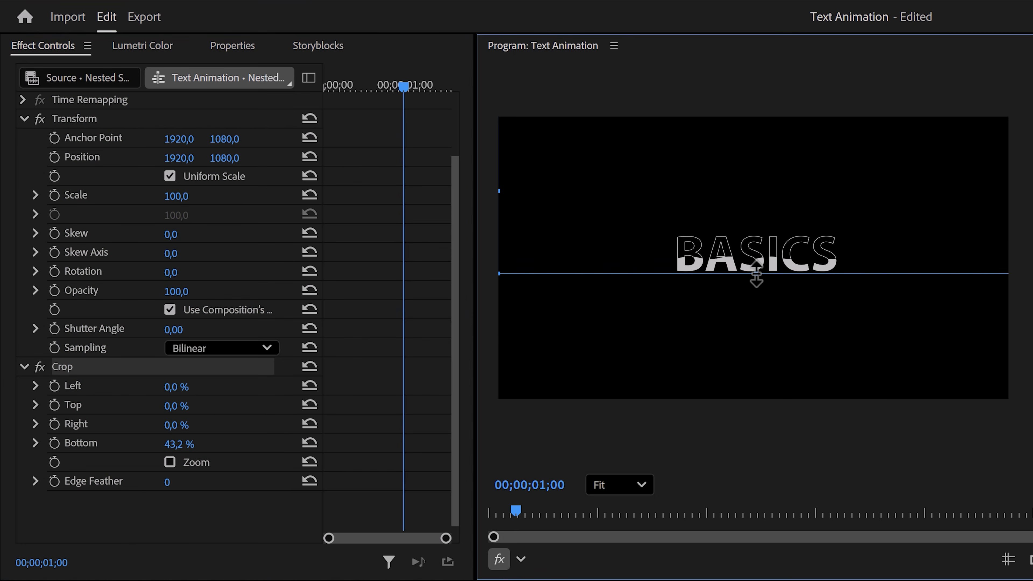
Keyframe Transform Position and Rotation at 00;00;00;22, with start keyframes at 00;00;00;07 of vertical Position 1538,0 and Rotation -15°.
{"action": "left_click_drag", "start_coordinate": [403, 86], "coordinate": [383, 84]}
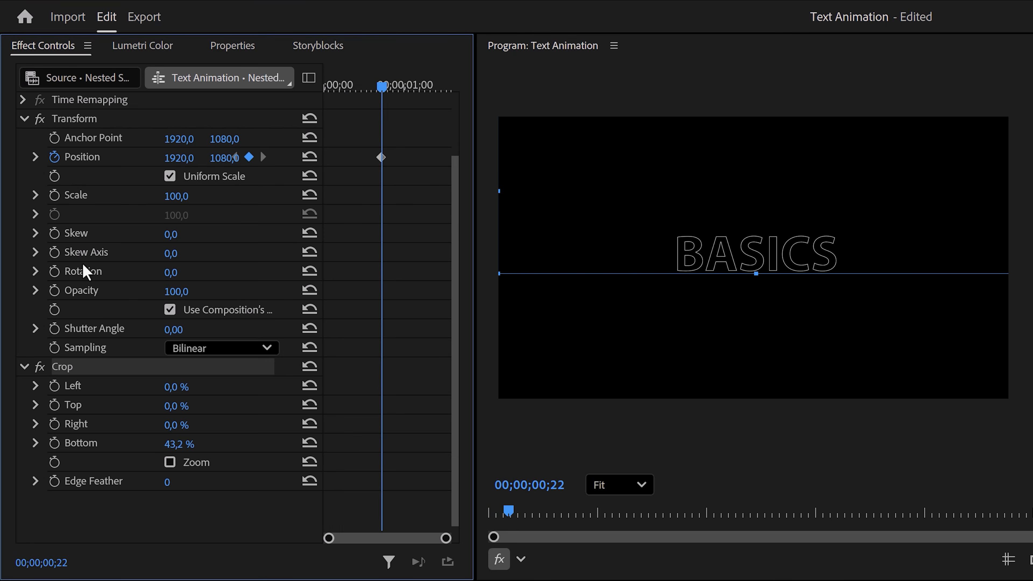
{"action": "left_click_drag", "start_coordinate": [384, 87], "coordinate": [344, 87]}
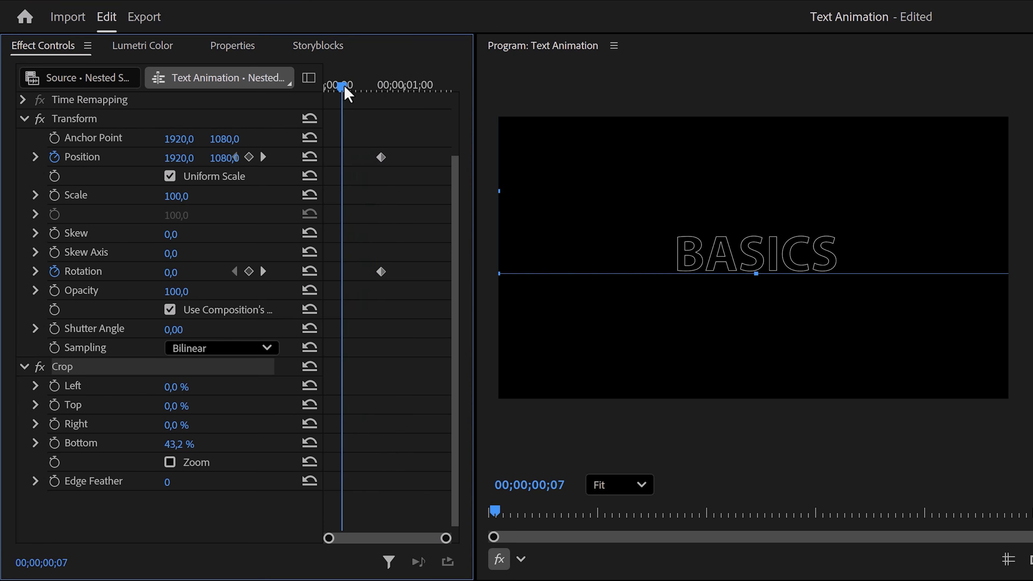
{"action": "left_click_drag", "start_coordinate": [171, 271], "coordinate": [175, 271]}
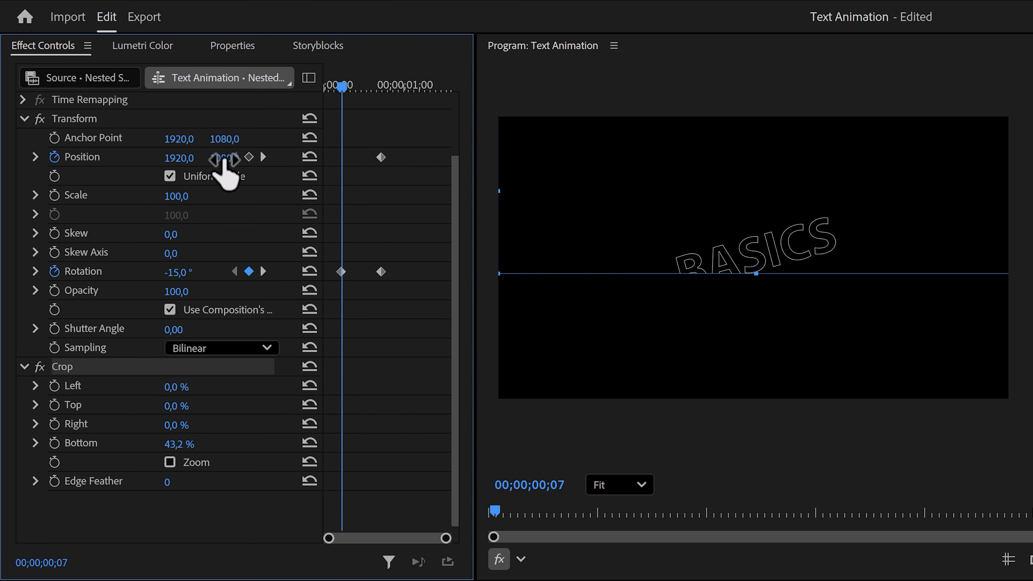
{"action": "left_click_drag", "start_coordinate": [224, 159], "coordinate": [235, 157]}
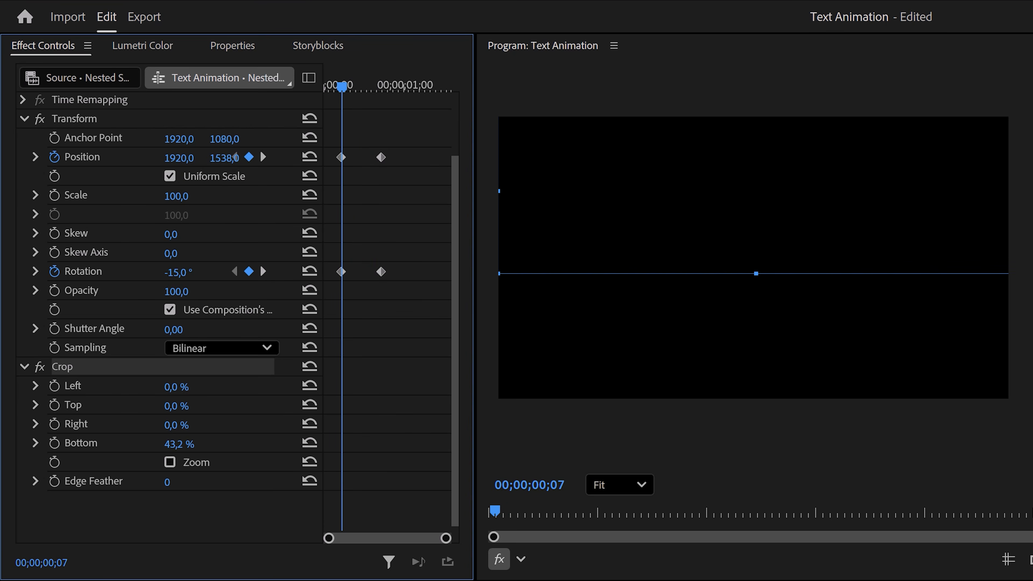
Ease the end keyframes of the Transform's Position and Rotation and reshape both velocity graphs into an early peak with a long slowdown.
{"action": "left_click_drag", "start_coordinate": [407, 301], "coordinate": [365, 152]}
{"action": "left_click", "coordinate": [36, 158]}
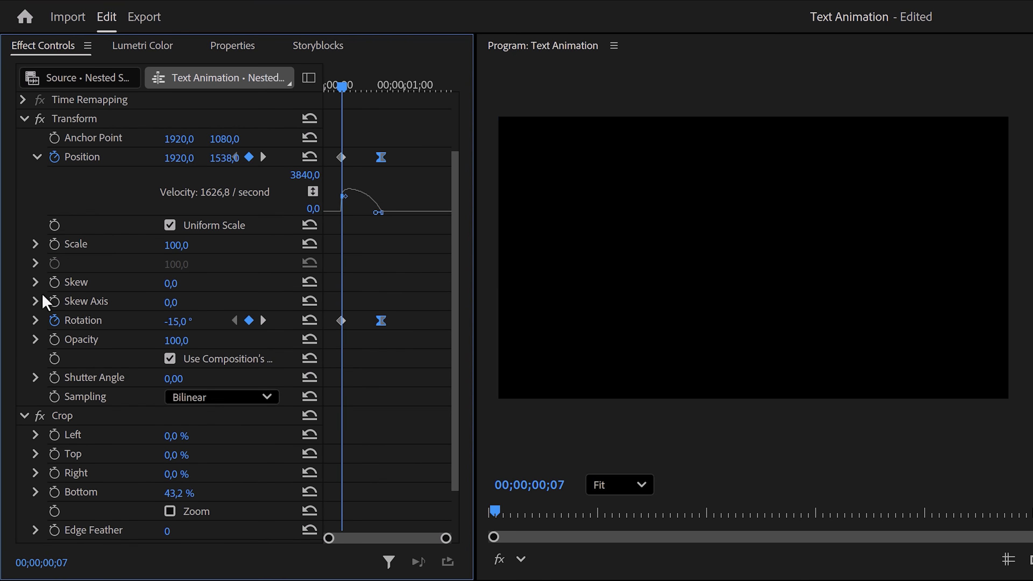
{"action": "left_click", "coordinate": [36, 321]}
{"action": "left_click_drag", "start_coordinate": [372, 212], "coordinate": [361, 211]}
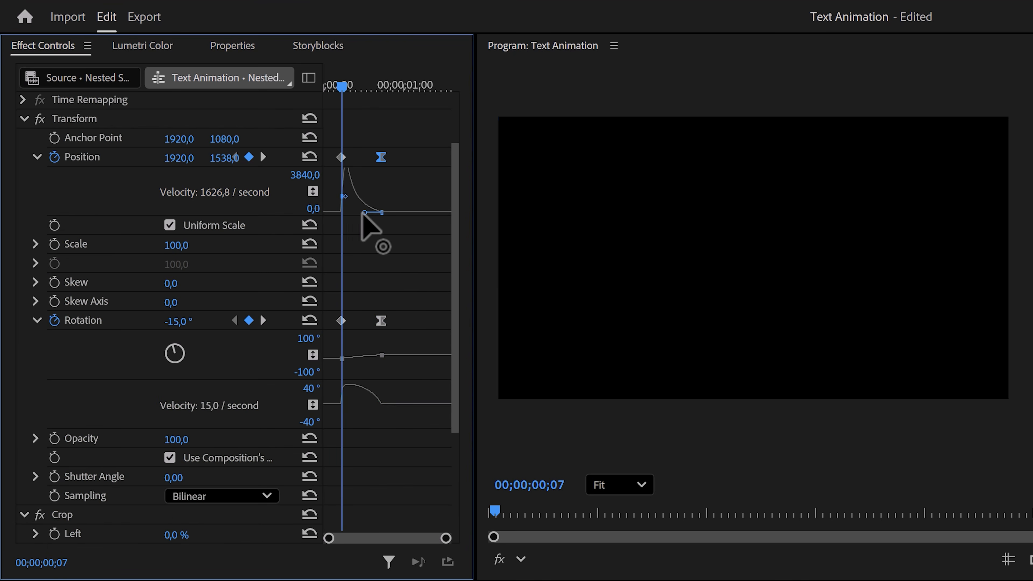
{"action": "mouse_move", "coordinate": [378, 405]}
{"action": "left_mouse_down"}
{"action": "mouse_move", "coordinate": [374, 419]}
{"action": "mouse_move", "coordinate": [362, 417]}
{"action": "left_mouse_up"}
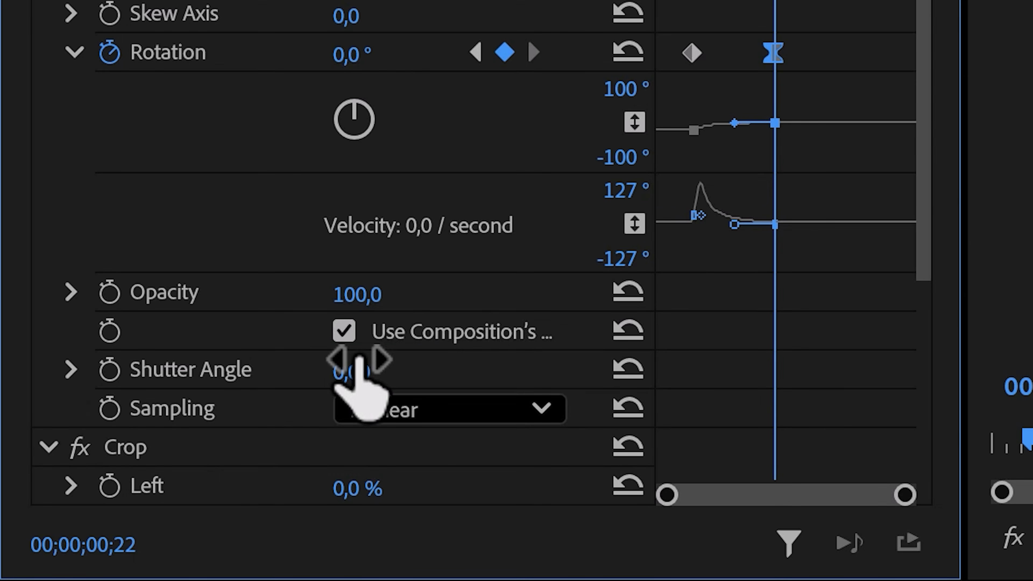
Set the Transform effect's Shutter Angle to 180.
{"action": "left_click", "coordinate": [354, 368]}
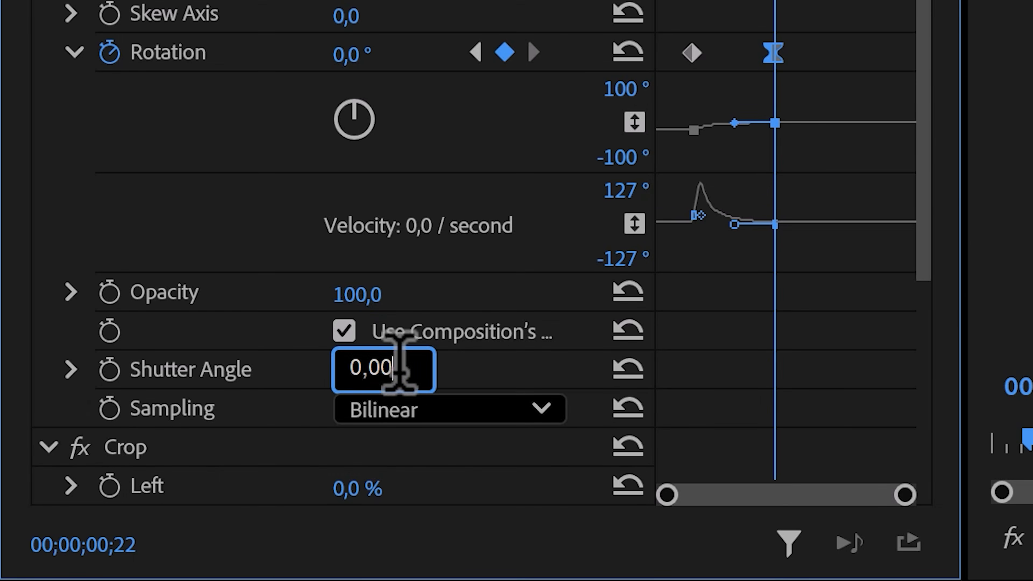
{"action": "type", "text": "180"}
{"action": "key", "text": "Return"}
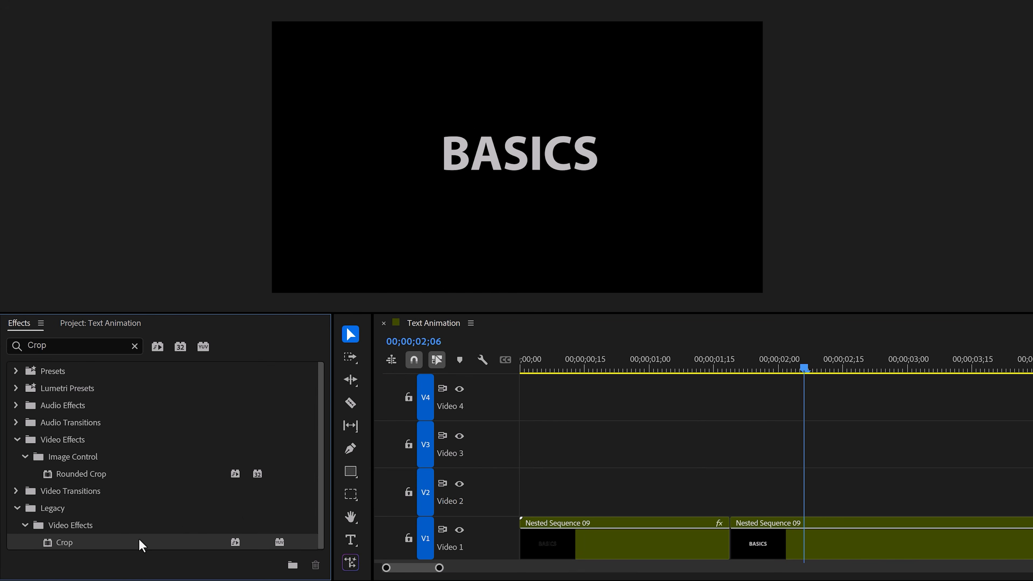
Apply Crop to the second nested clip and crop its right side by 59,9 % to isolate the letter B.
{"action": "left_click_drag", "start_coordinate": [140, 544], "coordinate": [805, 549]}
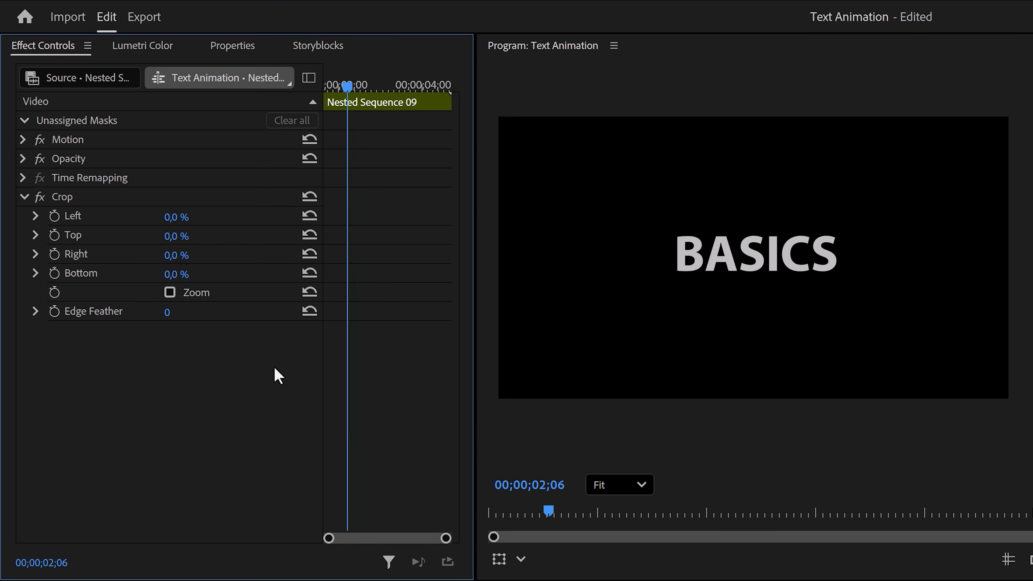
{"action": "left_click", "coordinate": [125, 199]}
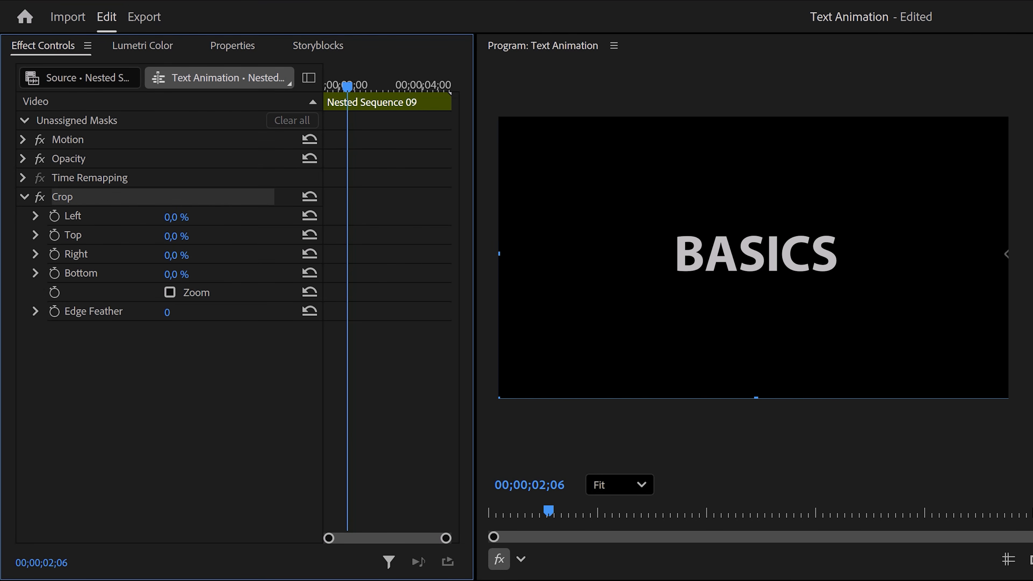
{"action": "left_click_drag", "start_coordinate": [1007, 254], "coordinate": [705, 271]}
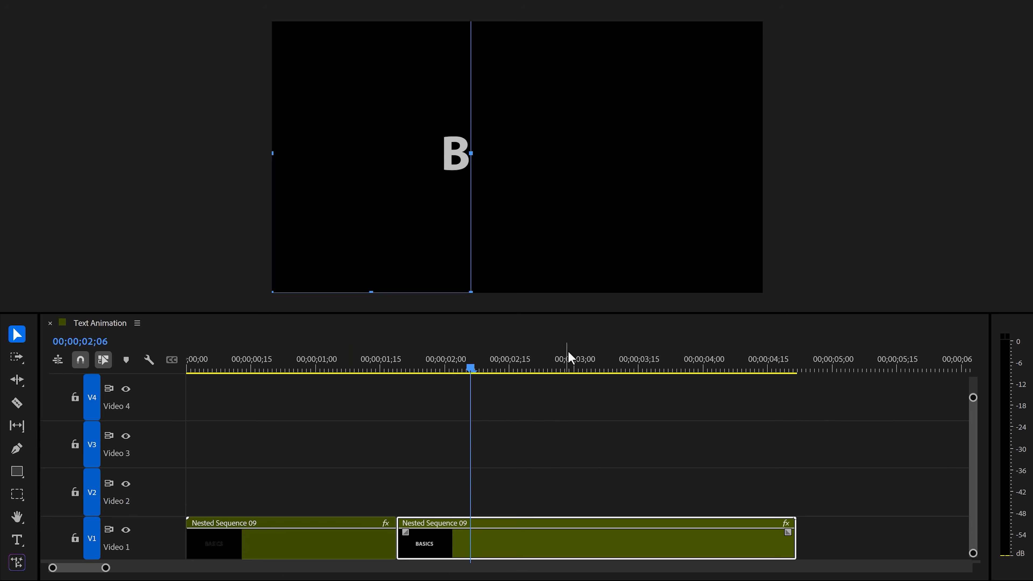
Duplicate the second nested clip onto Video 2 and set its crop to Left 46,6 % and Right 33,5 %, isolating SICS.
{"action": "left_click", "coordinate": [537, 539]}
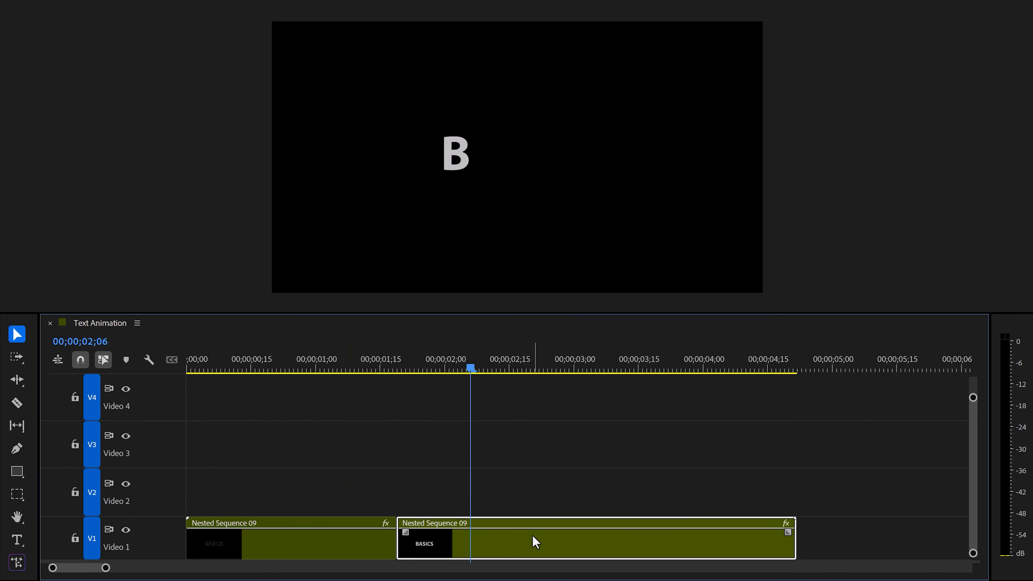
{"action": "left_click_drag", "start_coordinate": [536, 541], "coordinate": [558, 505]}
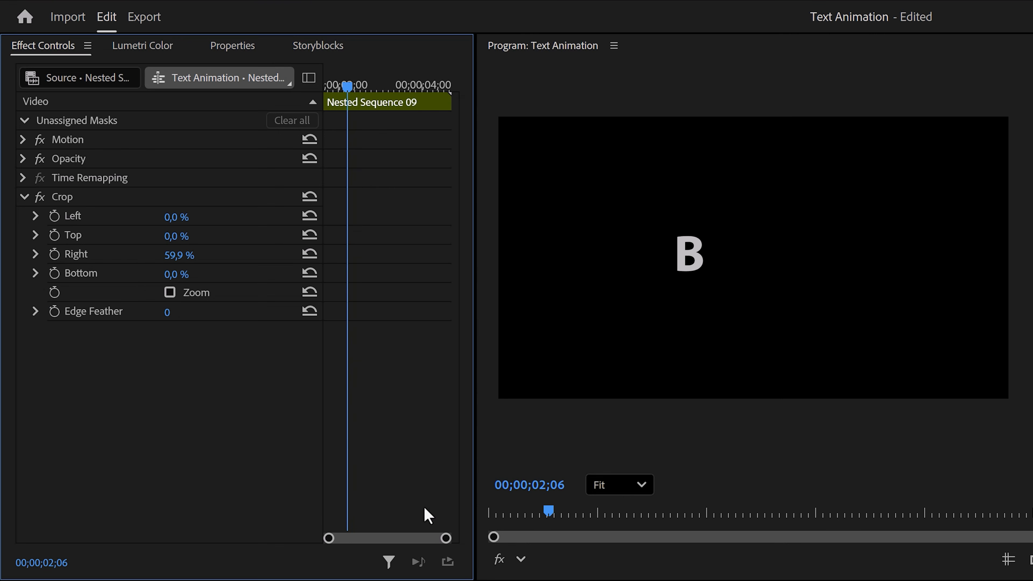
{"action": "left_click", "coordinate": [96, 199]}
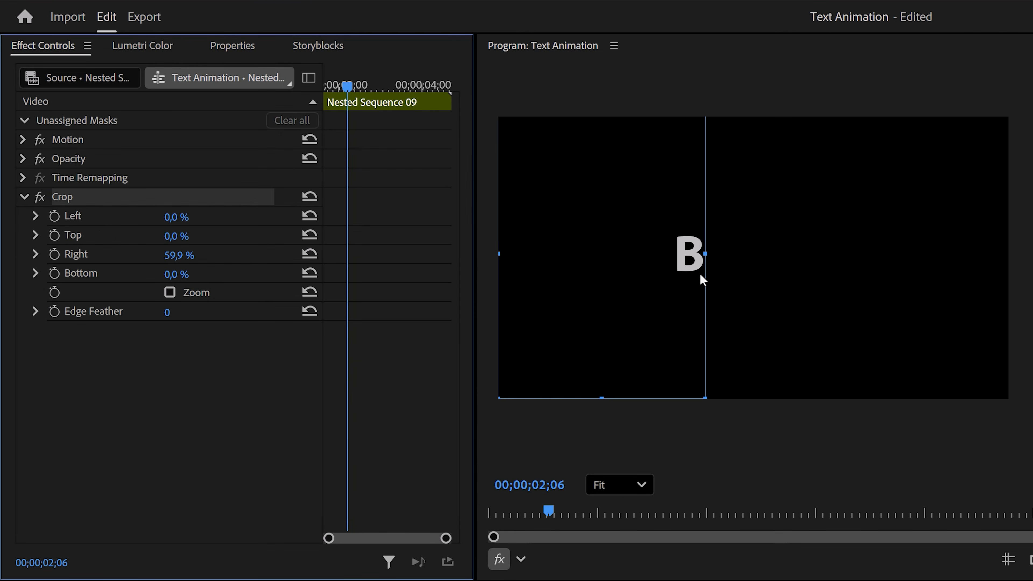
{"action": "left_click_drag", "start_coordinate": [706, 254], "coordinate": [840, 287]}
{"action": "left_click_drag", "start_coordinate": [501, 253], "coordinate": [735, 289]}
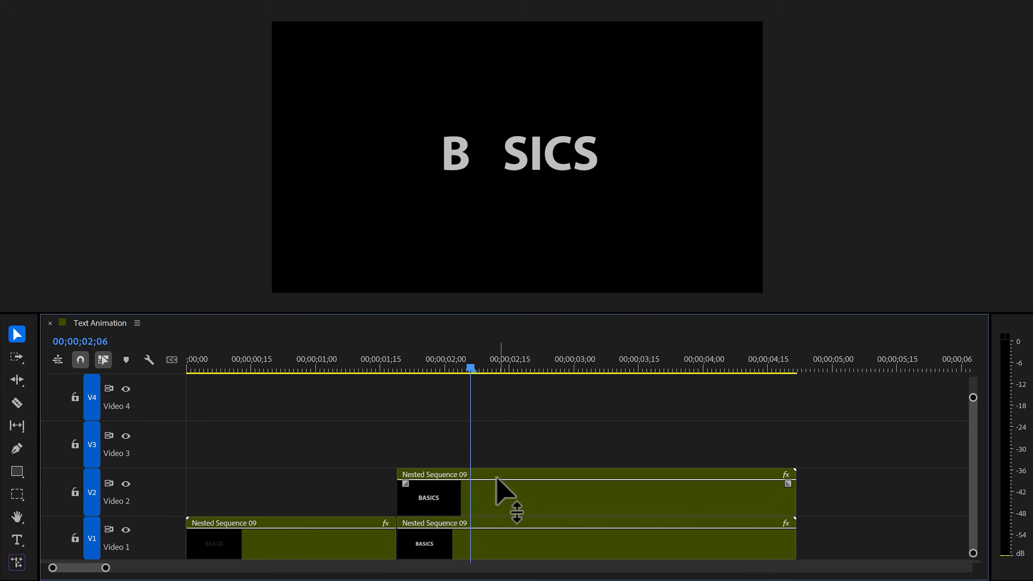
Duplicate the Video 2 clip onto Video 3 and set its crop to Left 39,9 % and Right 53,4 %, isolating the letter A.
{"action": "left_click_drag", "start_coordinate": [503, 486], "coordinate": [484, 455]}
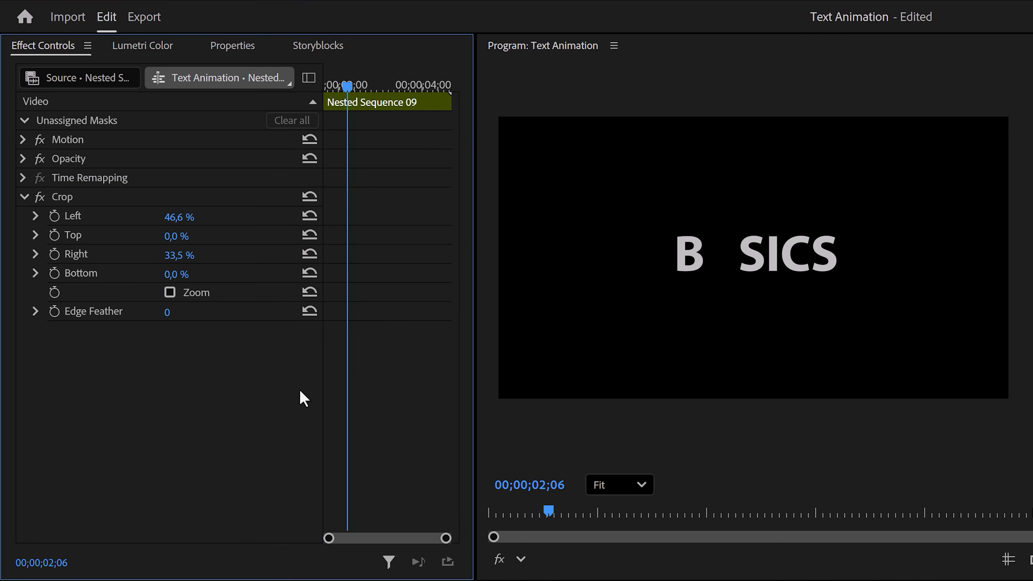
{"action": "left_click", "coordinate": [104, 199]}
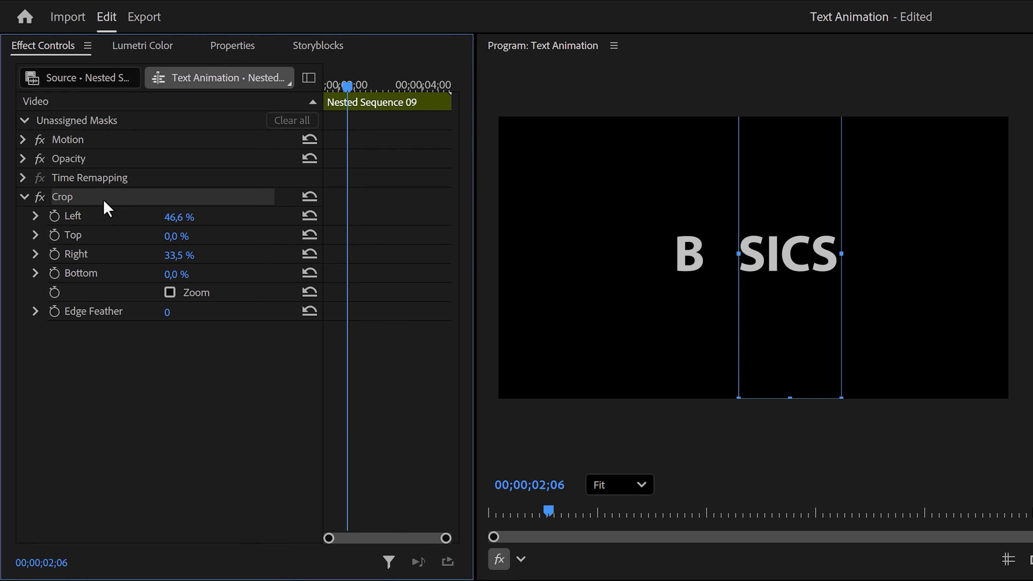
{"action": "left_click_drag", "start_coordinate": [738, 253], "coordinate": [704, 282]}
{"action": "left_click_drag", "start_coordinate": [832, 260], "coordinate": [738, 286]}
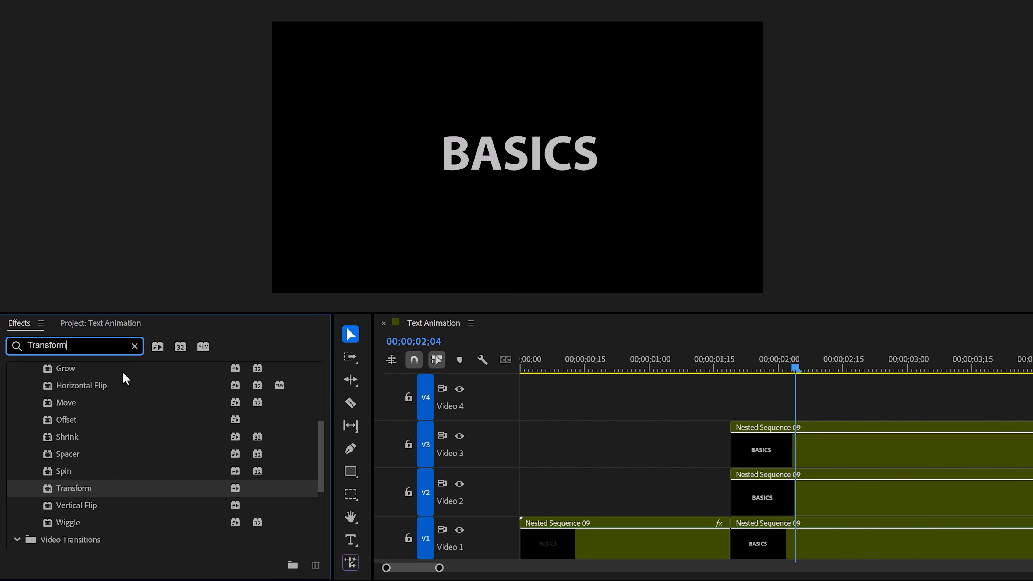
Apply the Transform effect to the Video 3 clip holding the letter A.
{"action": "left_click_drag", "start_coordinate": [103, 486], "coordinate": [915, 456]}
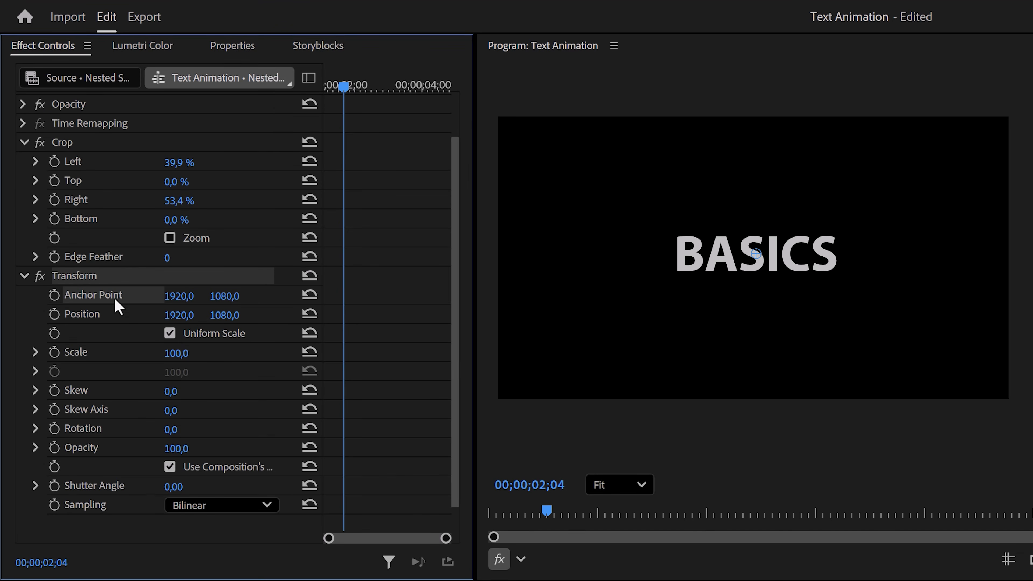
Centre the Transform anchor point on the letter A and keyframe its Scale from 100 at the clip's start to 0 at 00;00;02;13.
{"action": "left_click_drag", "start_coordinate": [755, 253], "coordinate": [721, 254]}
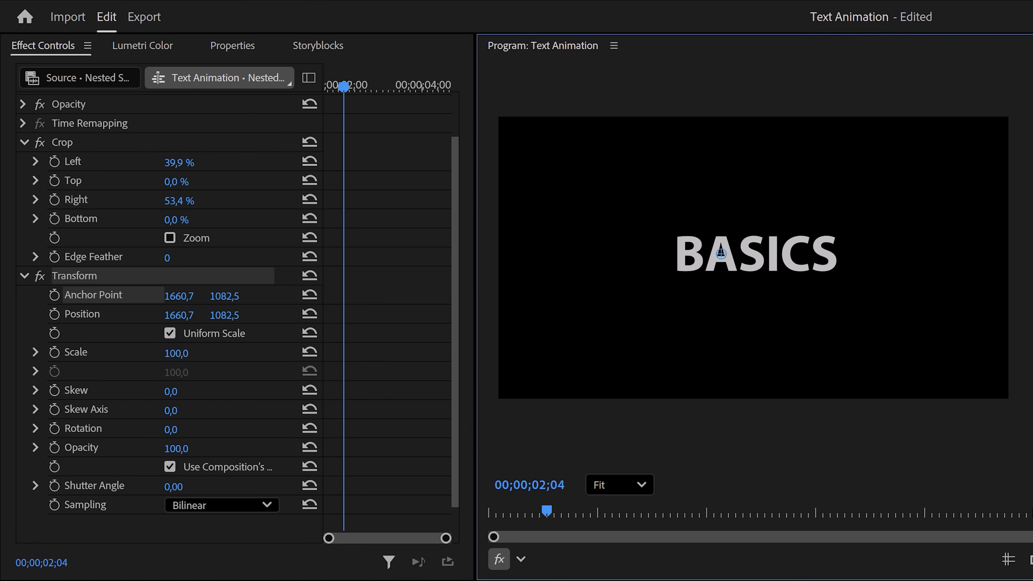
{"action": "left_click_drag", "start_coordinate": [344, 87], "coordinate": [331, 89]}
{"action": "key", "text": "space"}
{"action": "key", "text": "space"}
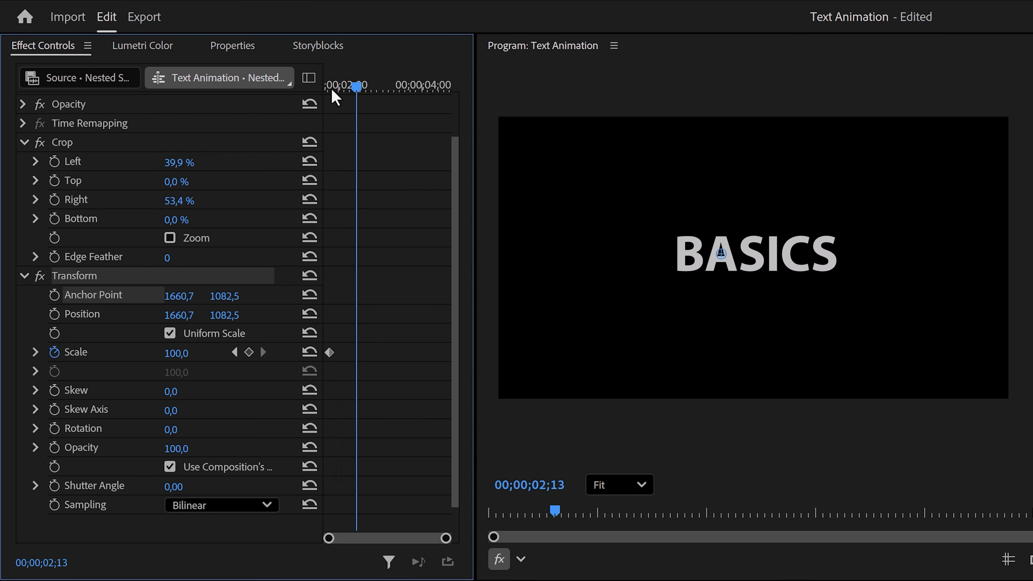
{"action": "left_click", "coordinate": [176, 353]}
{"action": "type", "text": "0"}
{"action": "key", "text": "Return"}
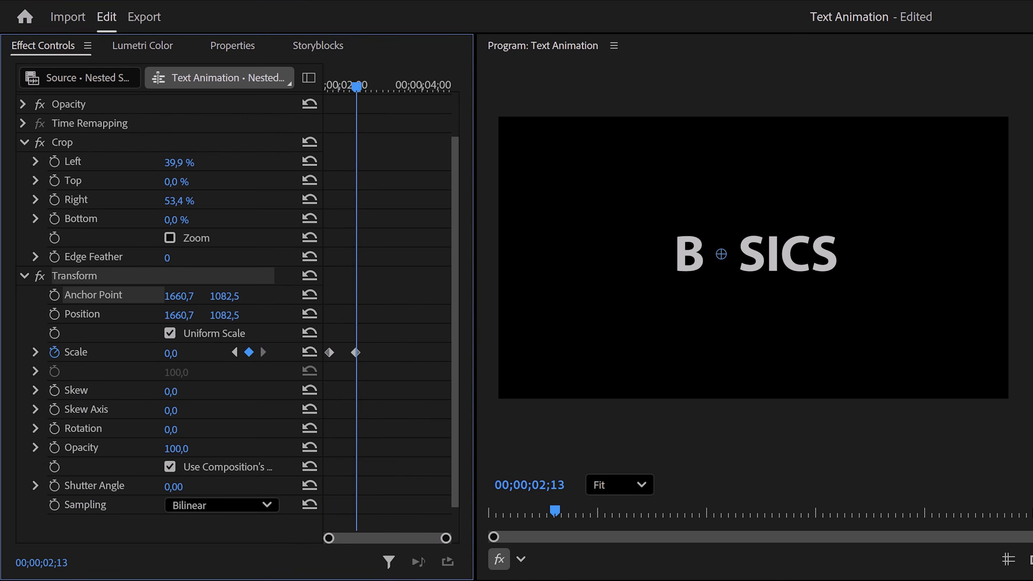
Ease the first Scale keyframe of the letter A and stretch its velocity curve so the shrink starts slowly and peaks near the end.
{"action": "left_click", "coordinate": [35, 353]}
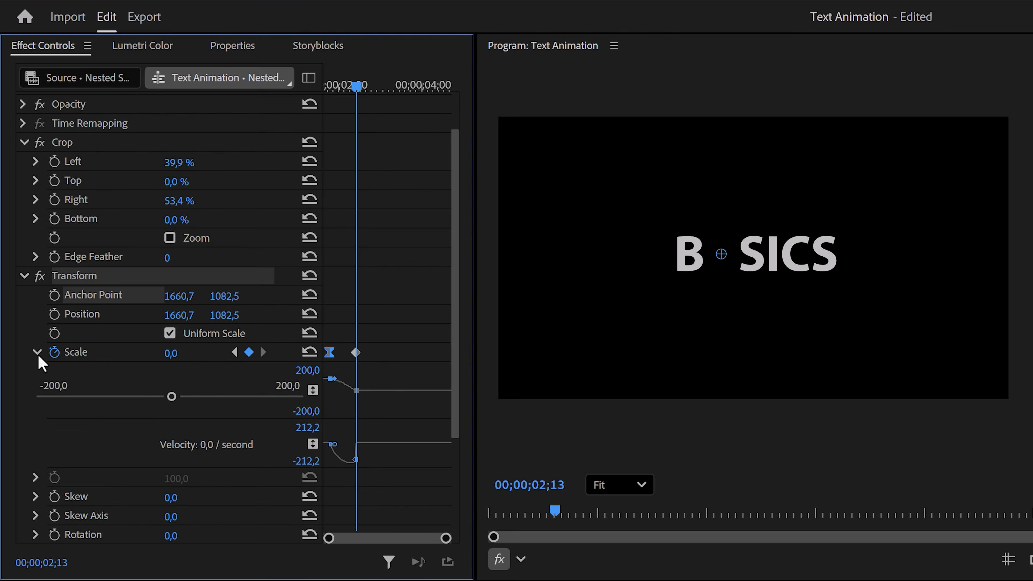
{"action": "left_click_drag", "start_coordinate": [337, 442], "coordinate": [350, 446]}
{"action": "mouse_move", "coordinate": [357, 86]}
{"action": "left_mouse_down"}
{"action": "mouse_move", "coordinate": [332, 86]}
{"action": "mouse_move", "coordinate": [364, 85]}
{"action": "left_mouse_up"}
Set the Transform Shutter Angle of the letter A clip to 180.
{"action": "scroll", "coordinate": [417, 432], "scroll_direction": "down", "scroll_amount": 5}
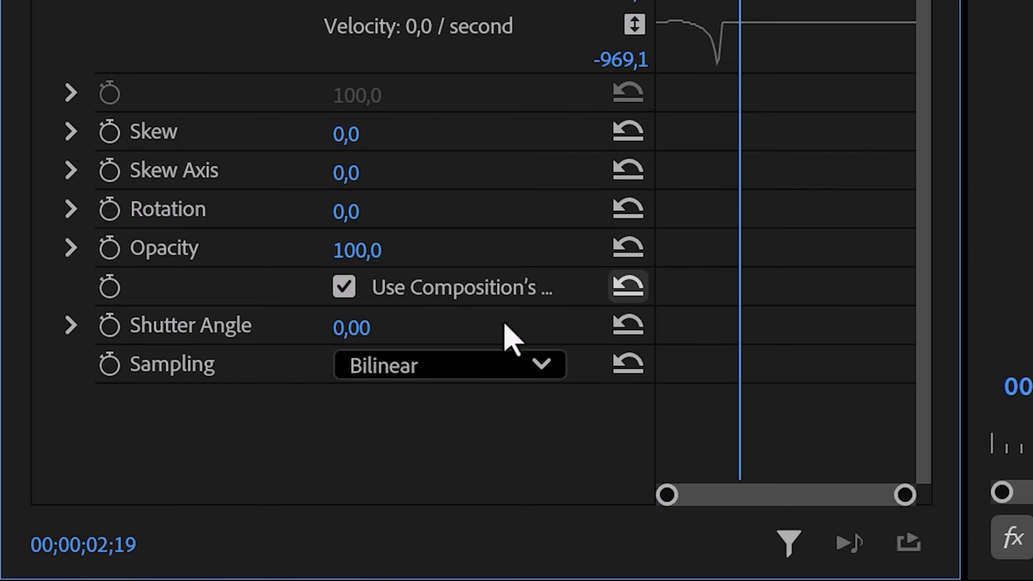
{"action": "left_click", "coordinate": [187, 452]}
{"action": "left_click_drag", "start_coordinate": [380, 321], "coordinate": [279, 339]}
{"action": "type", "text": "18"}
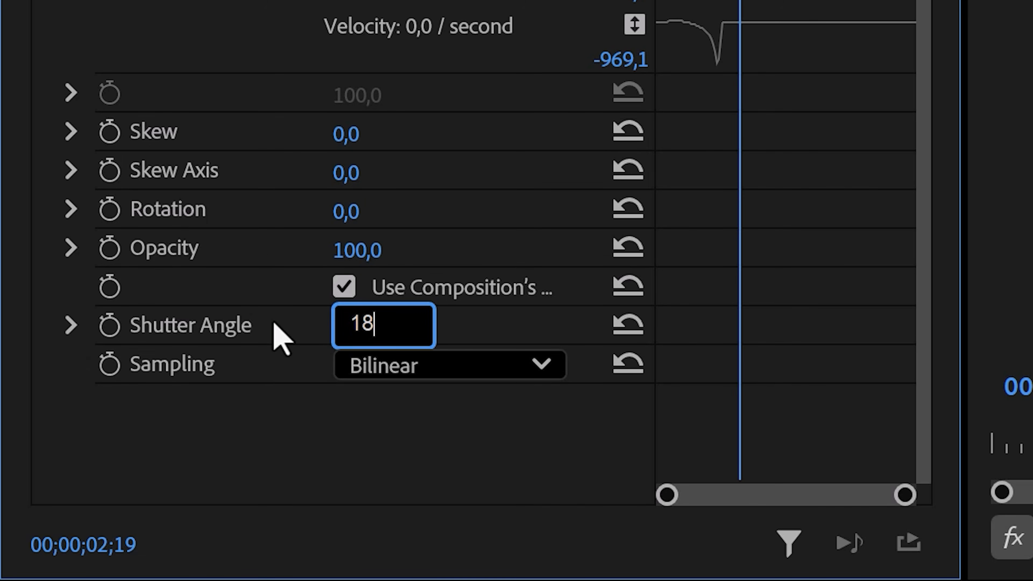
{"action": "type", "text": "0"}
{"action": "key", "text": "Return"}
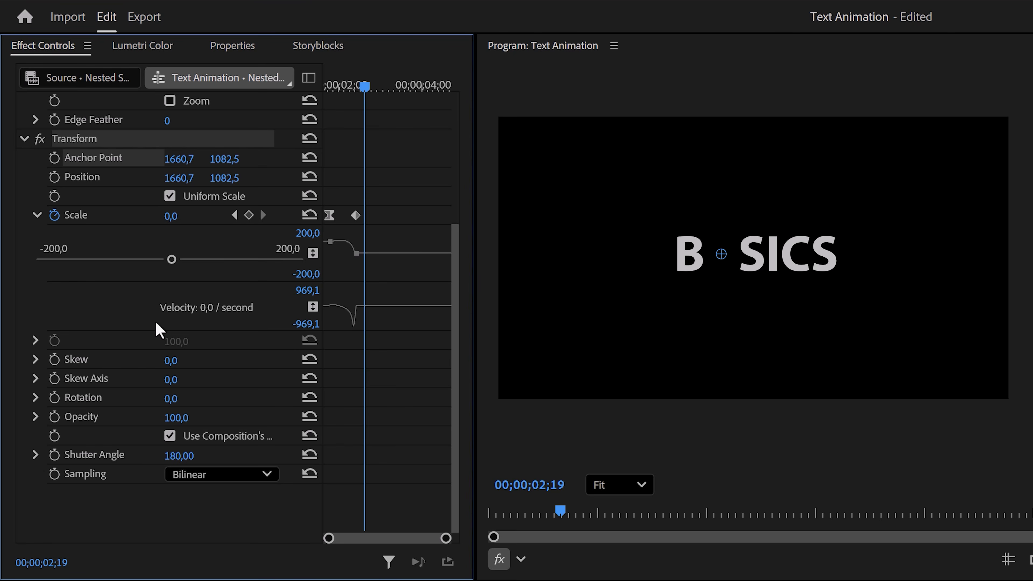
Move the Pr graphic on Video 4 directly above the cropped letter clips, aligned with their start.
{"action": "mouse_move", "coordinate": [355, 84]}
{"action": "left_mouse_down"}
{"action": "mouse_move", "coordinate": [337, 83]}
{"action": "mouse_move", "coordinate": [368, 76]}
{"action": "left_mouse_up"}
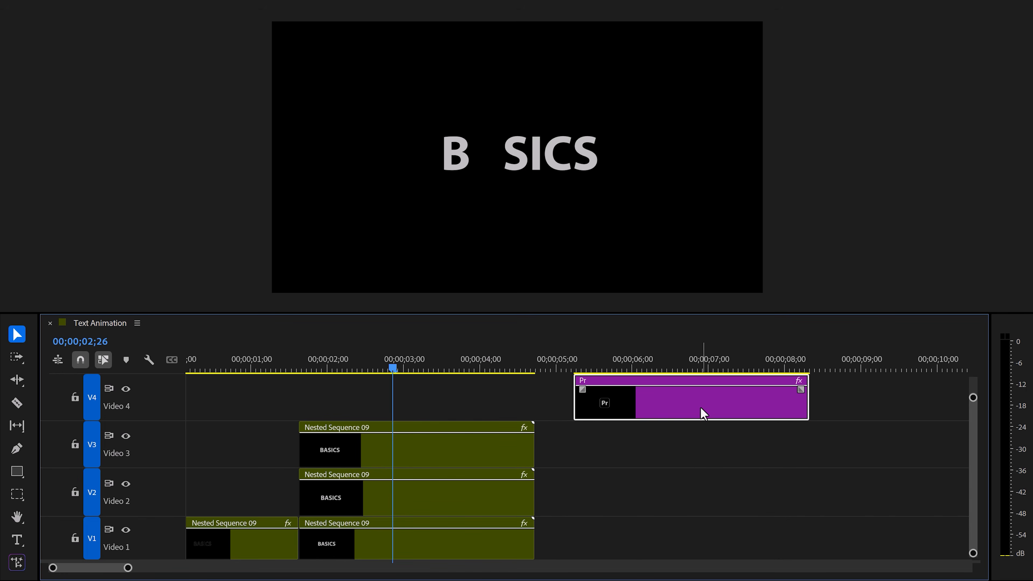
{"action": "left_click_drag", "start_coordinate": [702, 412], "coordinate": [394, 401]}
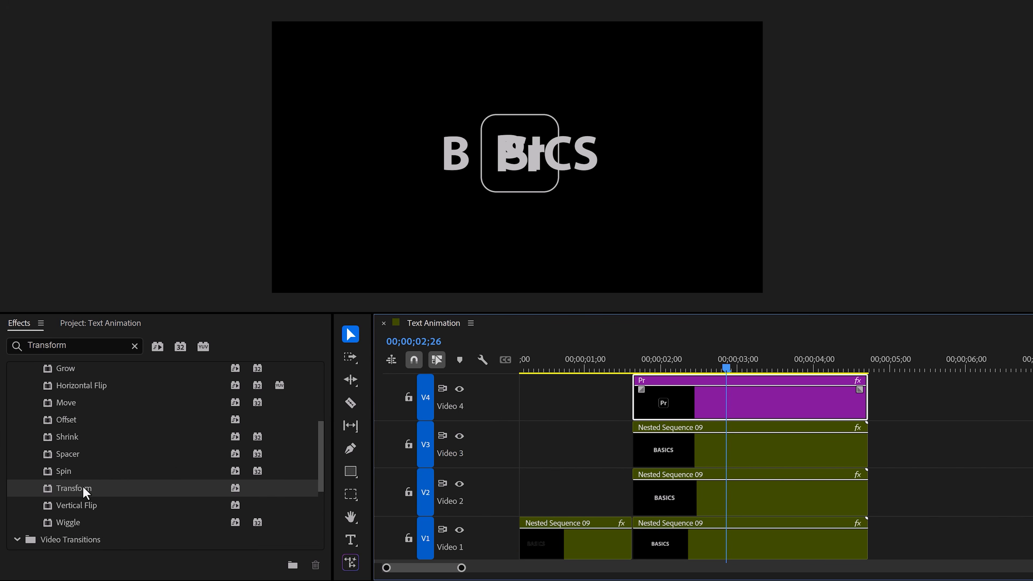
Apply Transform to the Pr graphic, scaling it to 44 and setting its horizontal position to 1660 to fill the A's gap.
{"action": "left_click_drag", "start_coordinate": [83, 487], "coordinate": [762, 411]}
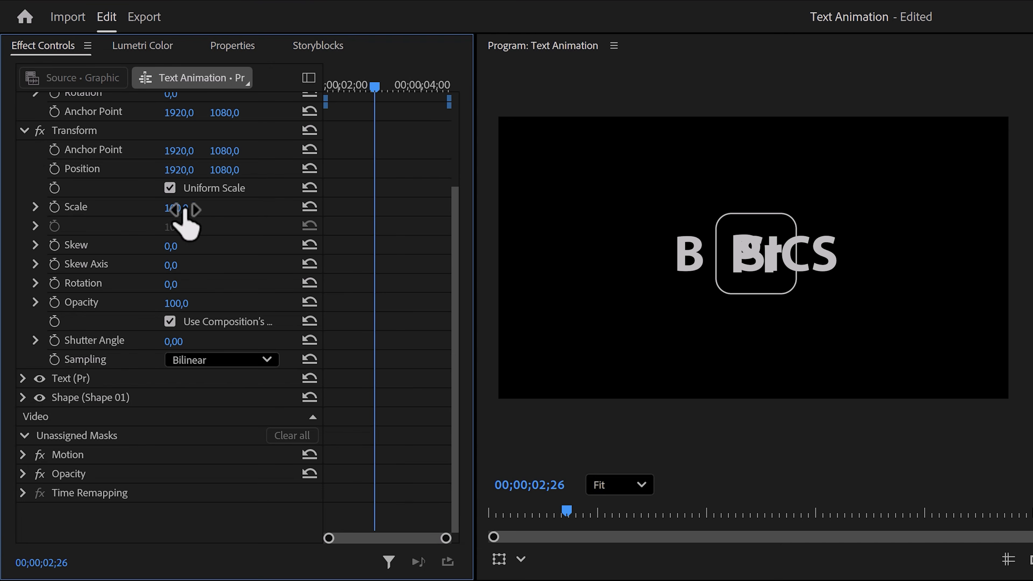
{"action": "left_click_drag", "start_coordinate": [174, 207], "coordinate": [155, 207]}
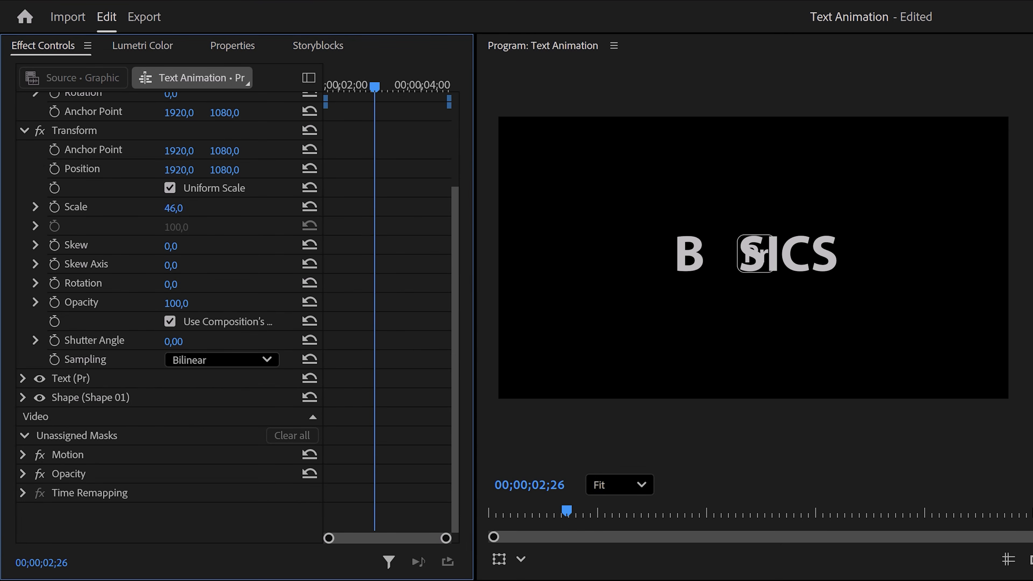
{"action": "left_click_drag", "start_coordinate": [170, 170], "coordinate": [98, 170]}
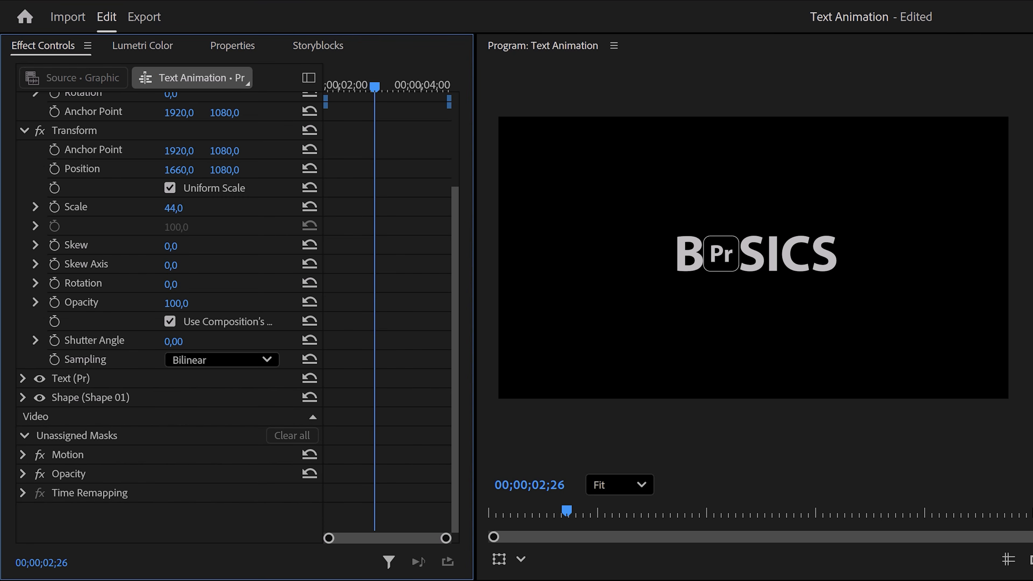
Keyframe the Pr graphic's Transform Scale to grow from 0 at 00;00;02;04 to 44.
{"action": "left_click_drag", "start_coordinate": [372, 100], "coordinate": [348, 93]}
{"action": "left_click", "coordinate": [175, 271]}
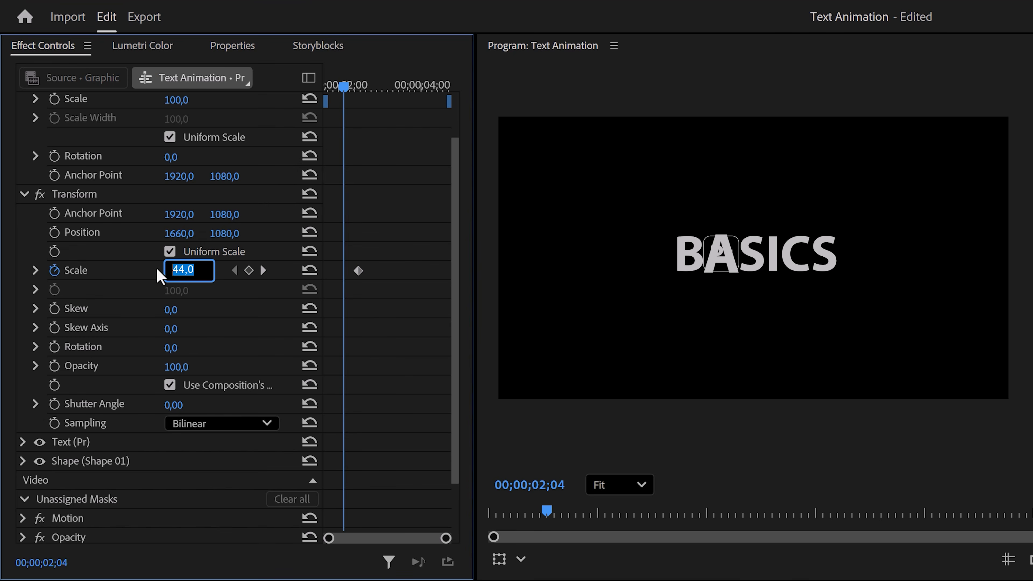
{"action": "type", "text": "0"}
{"action": "key", "text": "Return"}
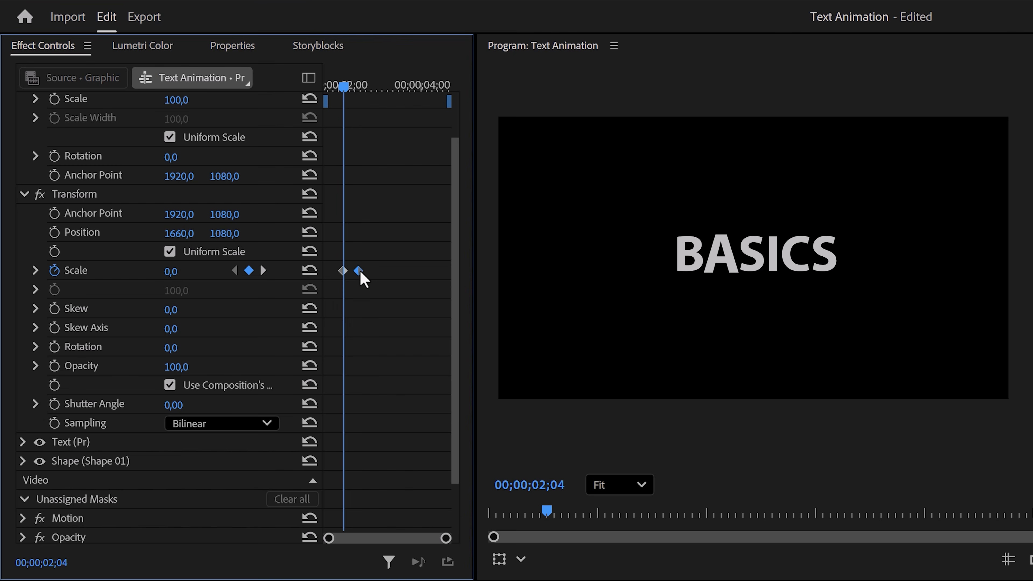
Ease the last Scale keyframe of the Pr graphic and reshape its velocity curve for a fast start and slow finish.
{"action": "left_click", "coordinate": [36, 270]}
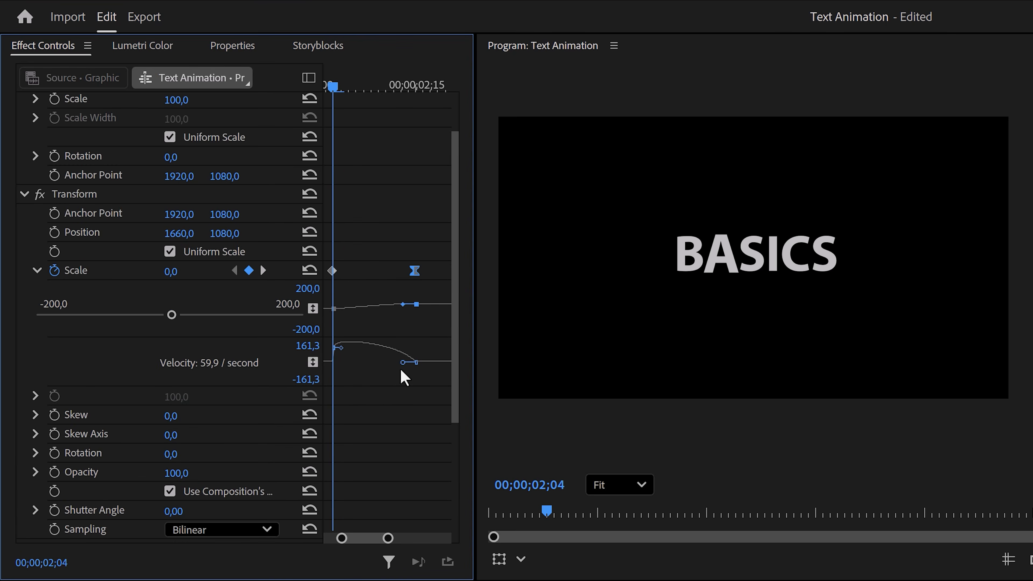
{"action": "left_click_drag", "start_coordinate": [400, 364], "coordinate": [374, 368]}
{"action": "key", "text": "space"}
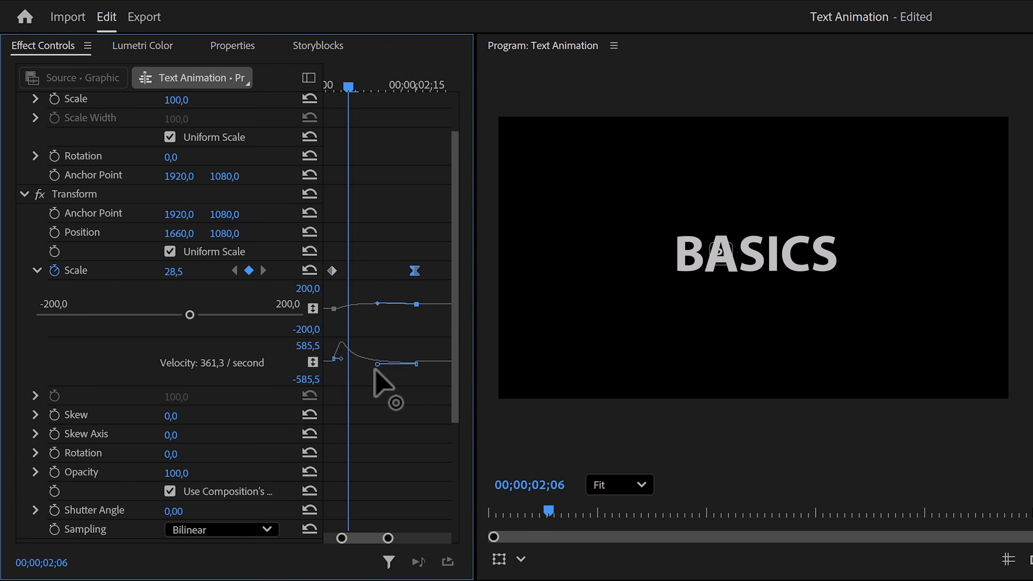
{"action": "mouse_move", "coordinate": [352, 87]}
{"action": "left_mouse_down"}
{"action": "mouse_move", "coordinate": [338, 86]}
{"action": "mouse_move", "coordinate": [422, 86]}
{"action": "mouse_move", "coordinate": [341, 87]}
{"action": "left_mouse_up"}
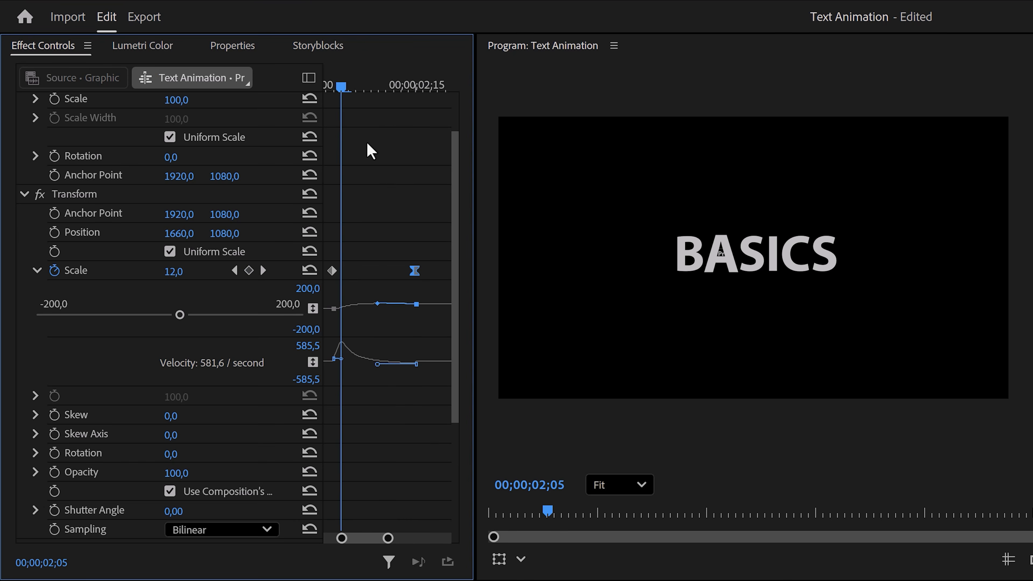
Shift both Scale keyframes of the Pr graphic later in time and set its Transform Shutter Angle to 180.
{"action": "left_click_drag", "start_coordinate": [388, 538], "coordinate": [413, 538]}
{"action": "left_click", "coordinate": [364, 270], "text": "shift"}
{"action": "left_click_drag", "start_coordinate": [364, 270], "coordinate": [379, 270]}
{"action": "left_click", "coordinate": [381, 87]}
{"action": "left_click_drag", "start_coordinate": [381, 88], "coordinate": [420, 87]}
{"action": "left_click", "coordinate": [179, 511]}
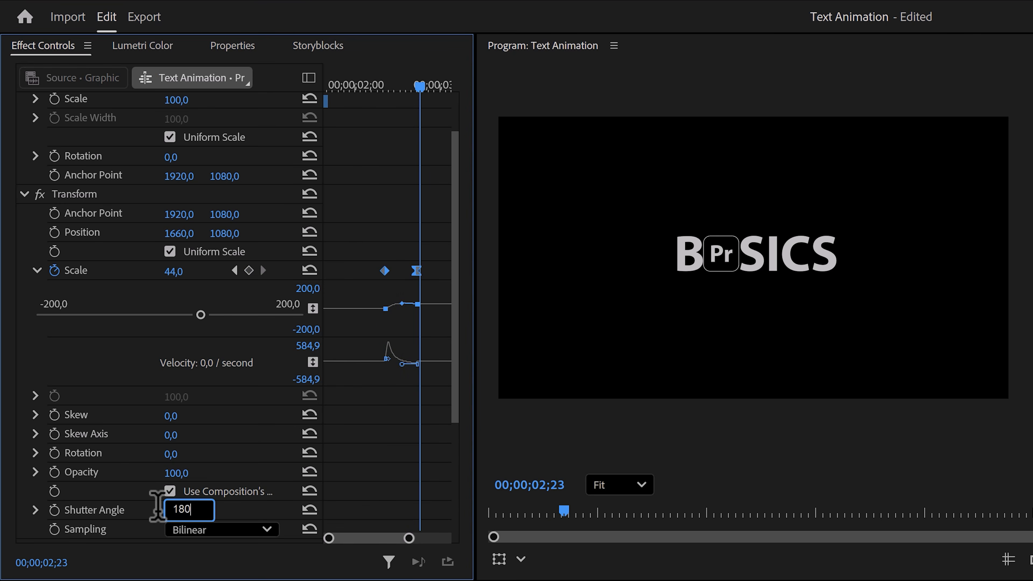
{"action": "key", "text": "Return"}
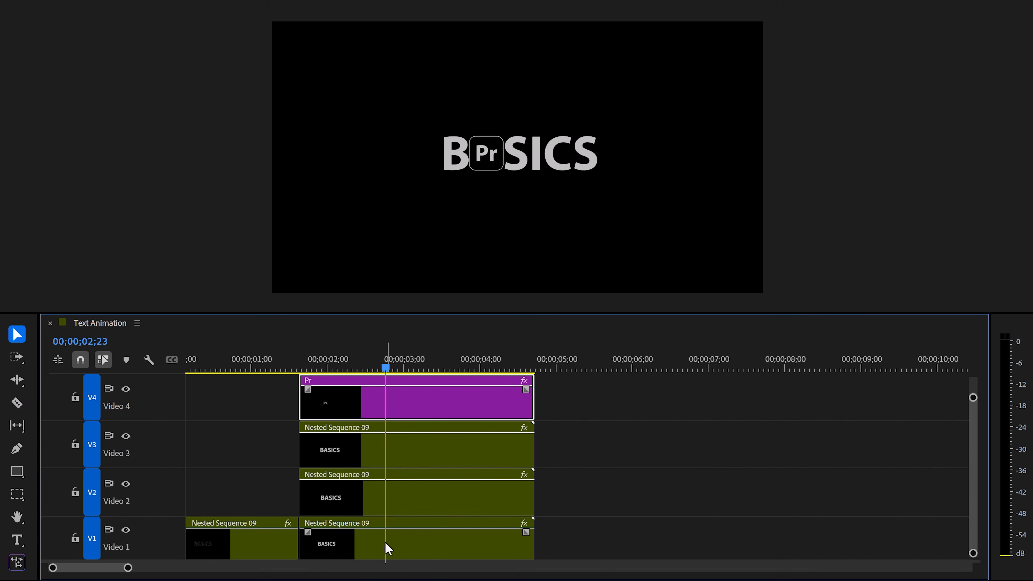
Keyframe the Motion Position of the letter B clip on Video 1 from 00;00;02;13, shifting it slightly left by 00;00;02;24.
{"action": "left_click", "coordinate": [422, 556]}
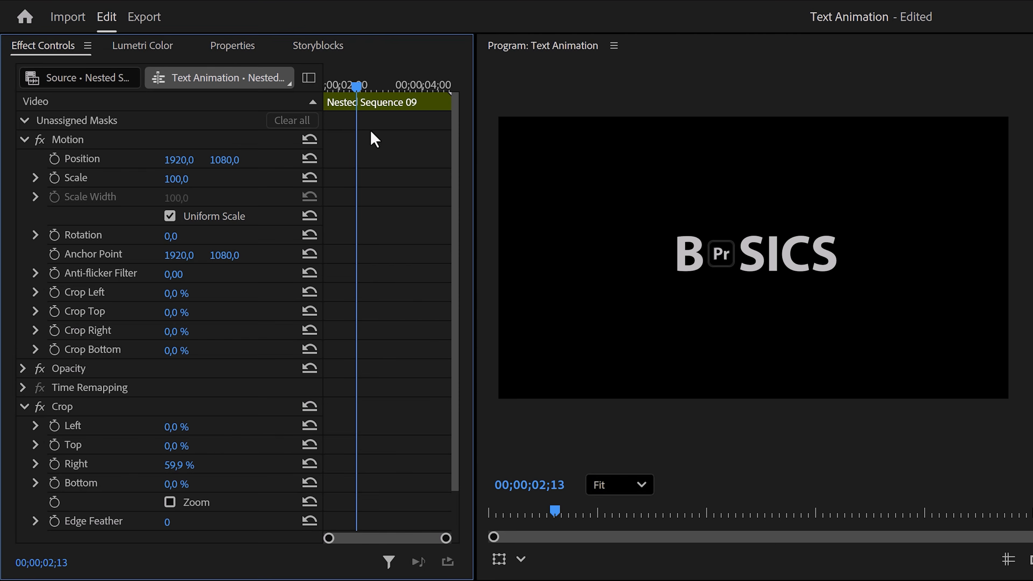
{"action": "mouse_move", "coordinate": [357, 86]}
{"action": "left_mouse_down"}
{"action": "mouse_move", "coordinate": [325, 87]}
{"action": "mouse_move", "coordinate": [373, 91]}
{"action": "left_mouse_up"}
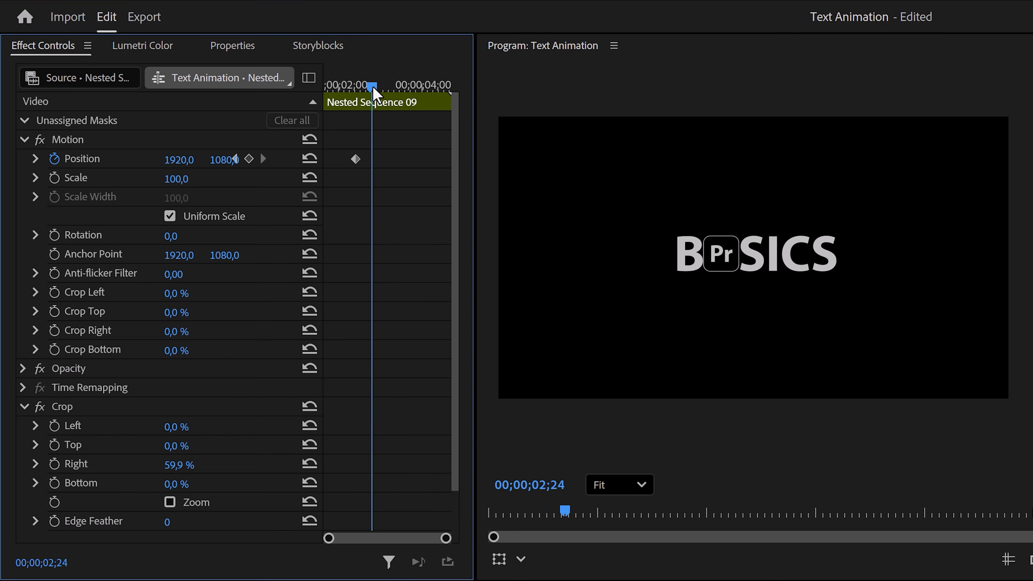
{"action": "left_click_drag", "start_coordinate": [178, 159], "coordinate": [177, 160]}
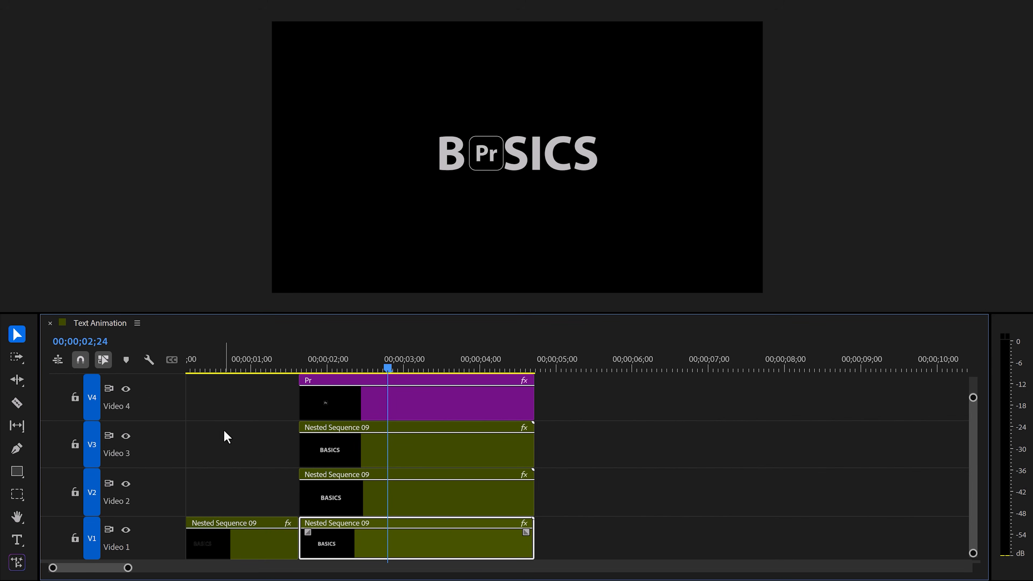
Keyframe the Motion Position of the SICS clip on Video 2 so it shifts slightly right, away from the Pr icon.
{"action": "left_click", "coordinate": [406, 503]}
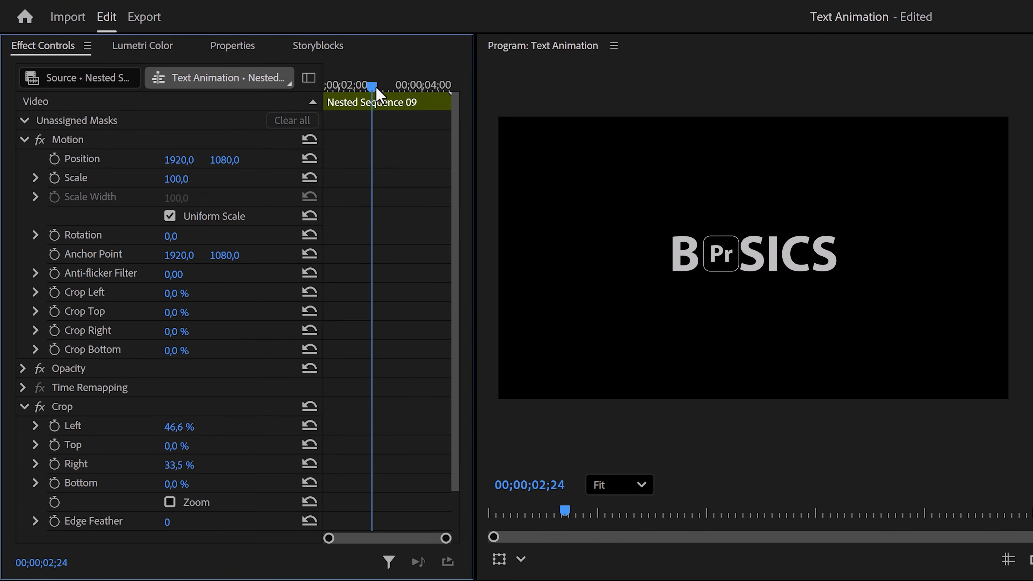
{"action": "mouse_move", "coordinate": [374, 90]}
{"action": "left_mouse_down"}
{"action": "mouse_move", "coordinate": [365, 98]}
{"action": "mouse_move", "coordinate": [362, 85]}
{"action": "mouse_move", "coordinate": [376, 92]}
{"action": "left_mouse_up"}
{"action": "left_click", "coordinate": [54, 158]}
{"action": "left_click_drag", "start_coordinate": [179, 160], "coordinate": [192, 160]}
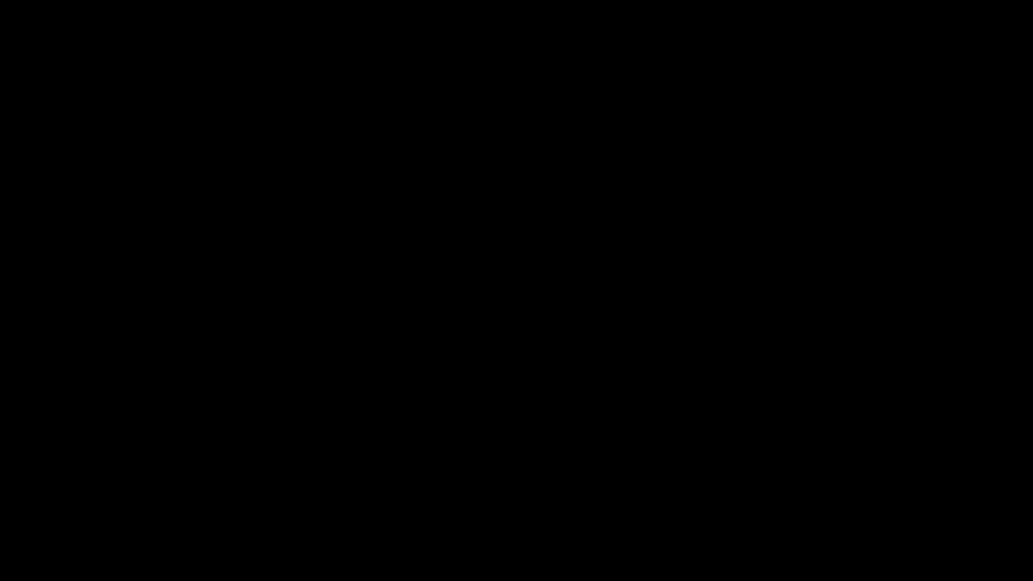